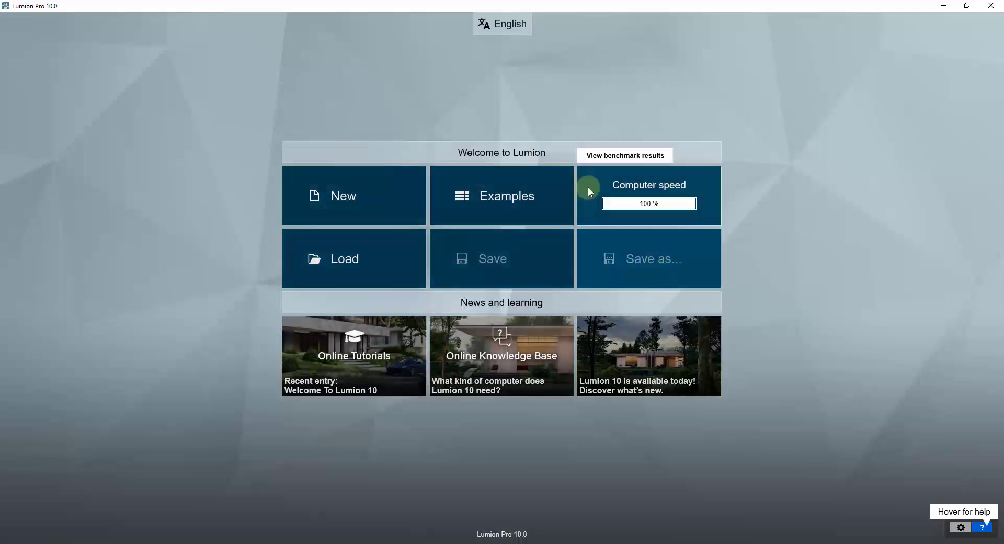
# - Create a new project from the Forest Environment preset without selecting a model
pyautogui.click(340, 204)
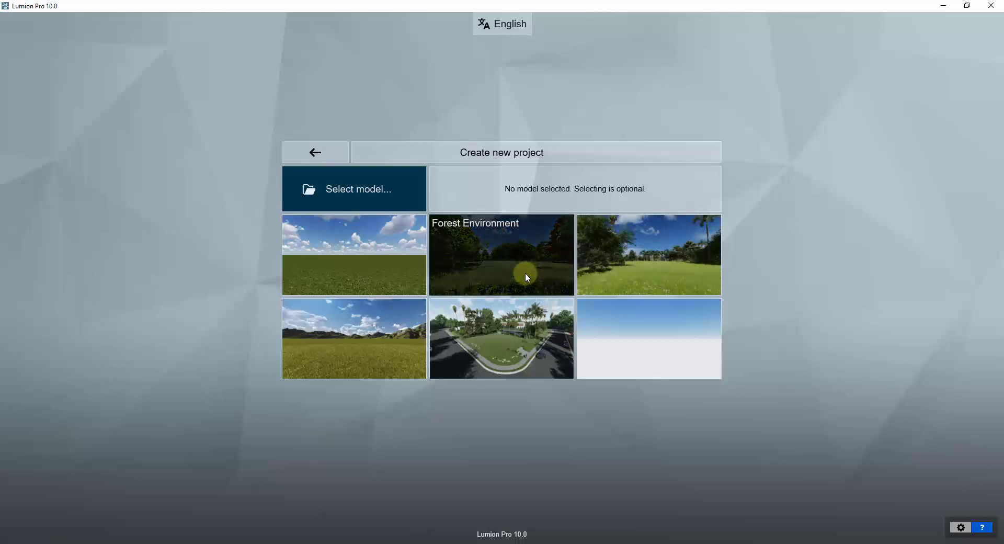
pyautogui.click(505, 256)
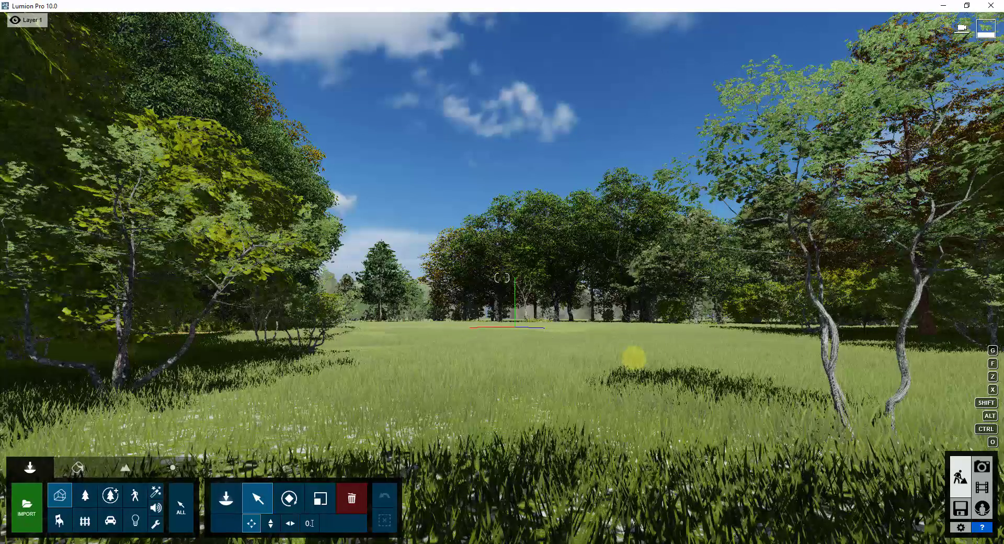
pyautogui.moveTo(634, 358); pyautogui.dragTo(522, 324, button='right')
pyautogui.moveTo(560, 370); pyautogui.dragTo(455, 263, button='right')
pyautogui.moveTo(647, 288); pyautogui.dragTo(448, 166, button='right')
pyautogui.press('e')
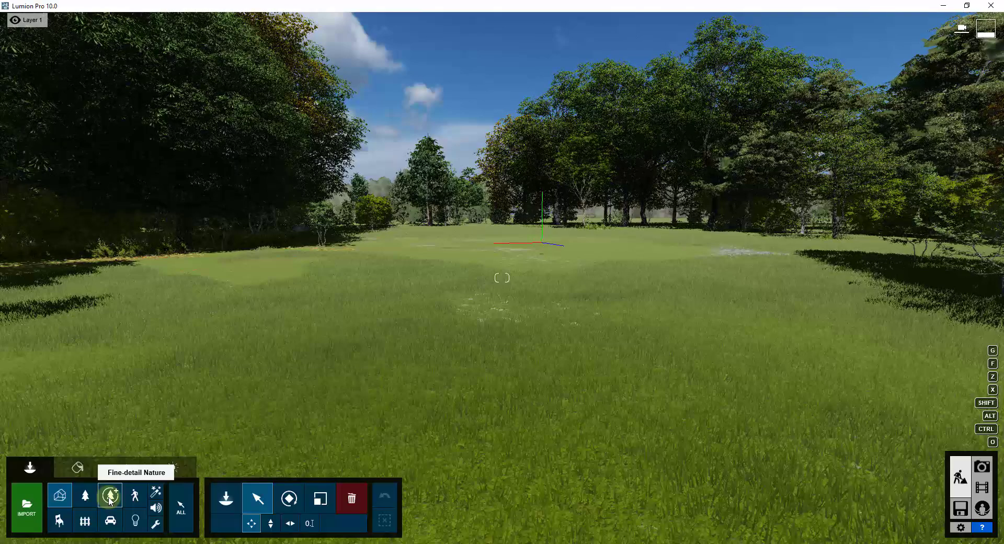
# - Open the Fine-detail Nature library for placing objects and look through its tree and plant categories
pyautogui.click(110, 498)
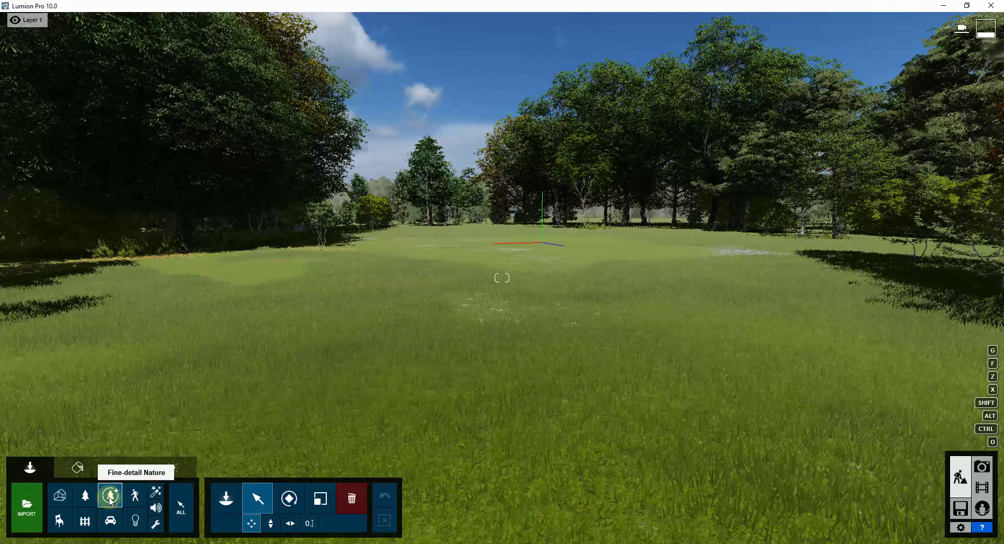
pyautogui.click(226, 497)
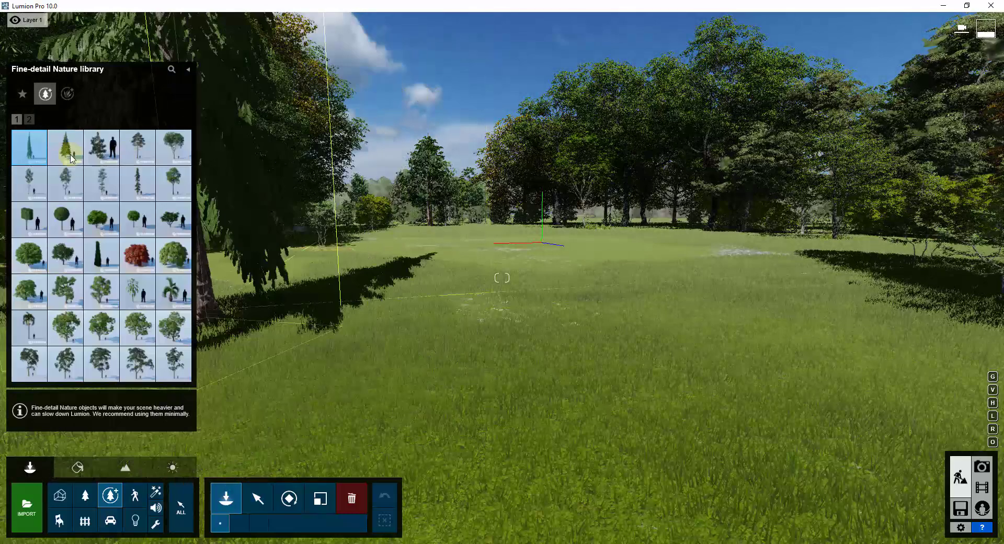
pyautogui.moveTo(72, 157)
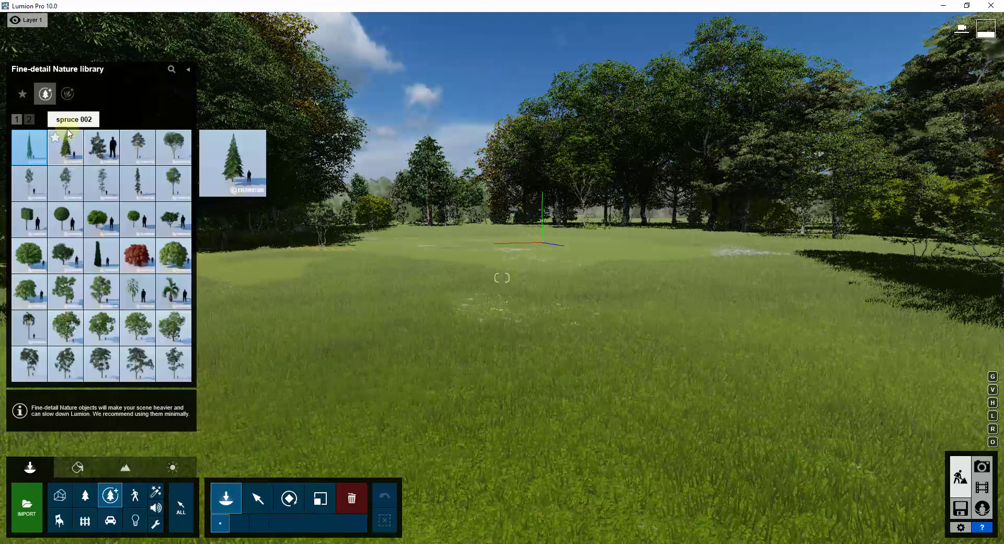
pyautogui.click(71, 99)
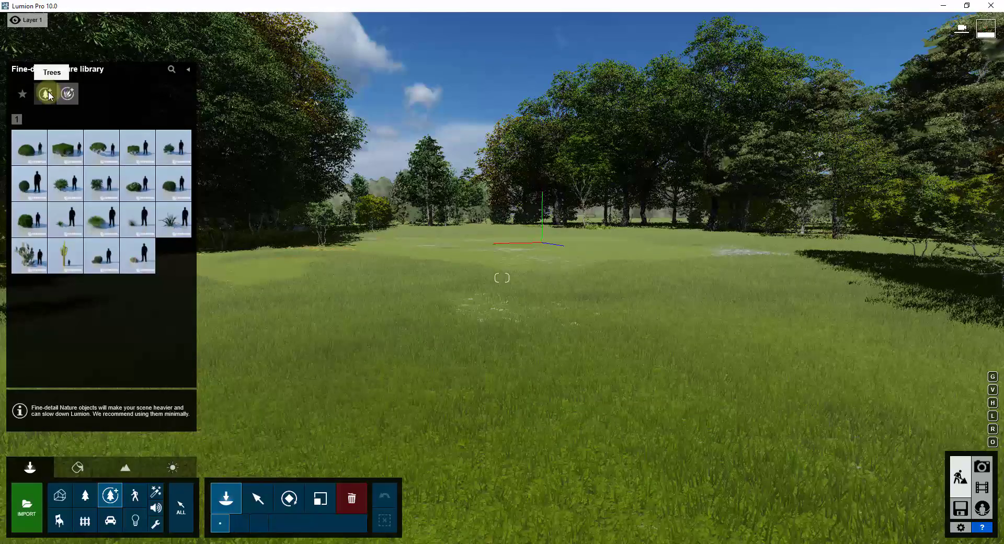
pyautogui.click(48, 94)
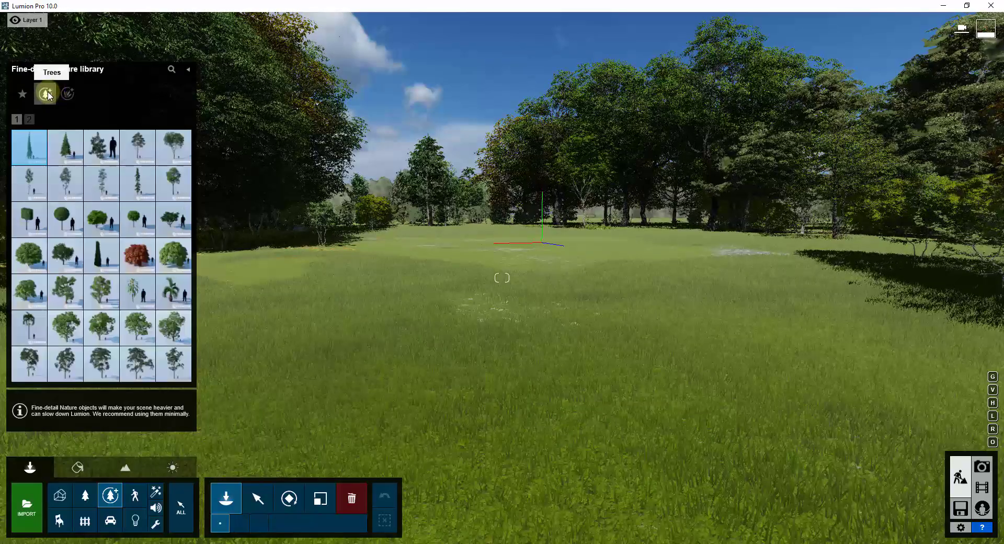
pyautogui.click(75, 97)
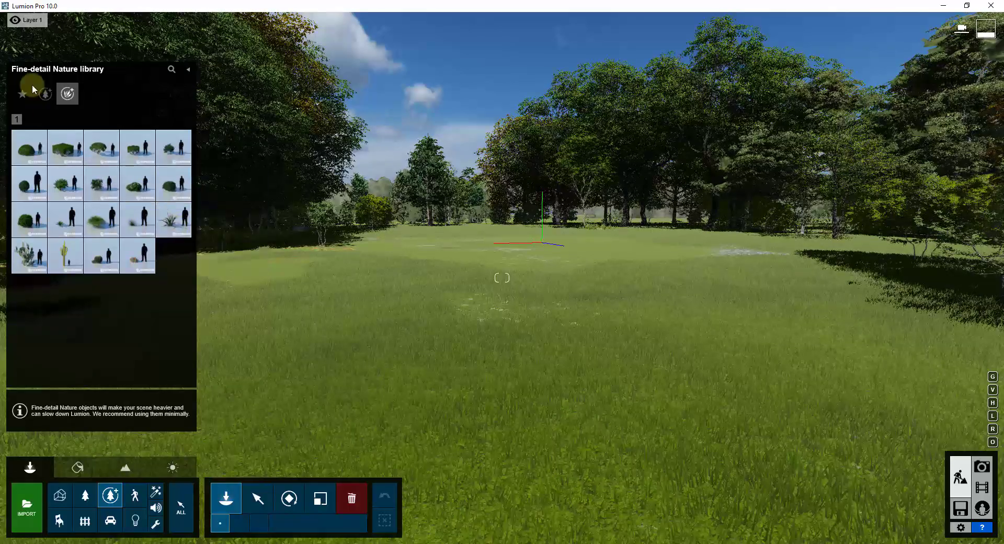
pyautogui.click(45, 95)
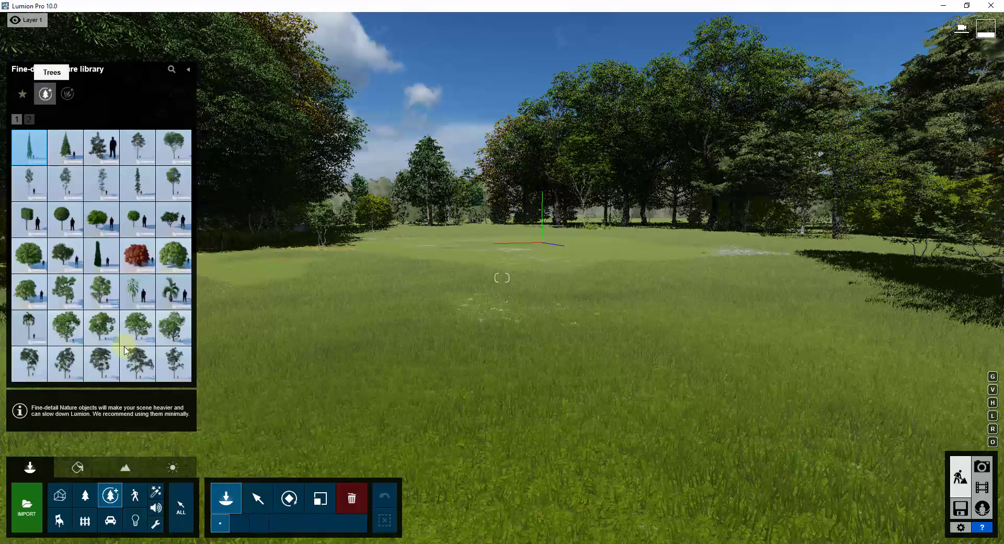
# - Place a sweet chestnut 001 fine-detail tree on the open grass in the clearing
pyautogui.moveTo(133, 361)
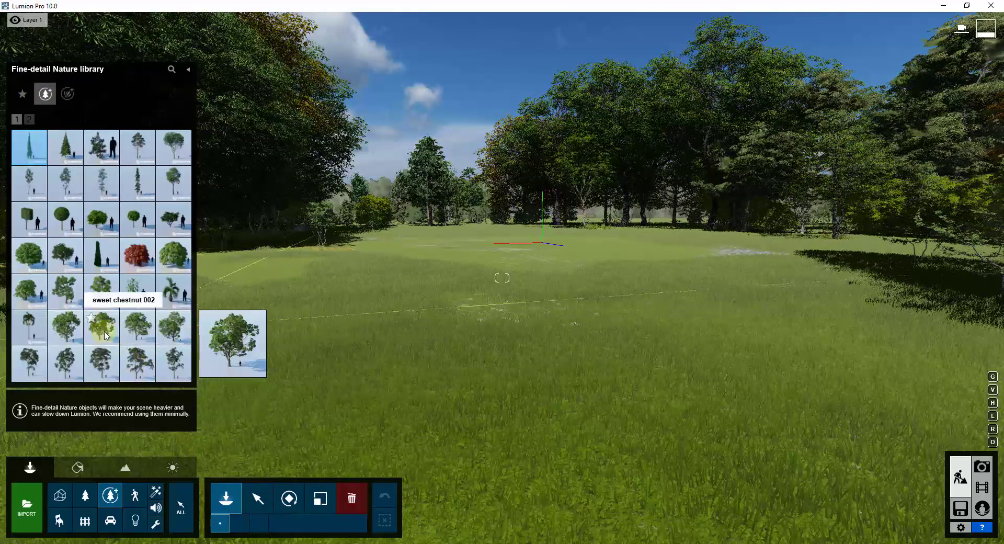
pyautogui.click(68, 328)
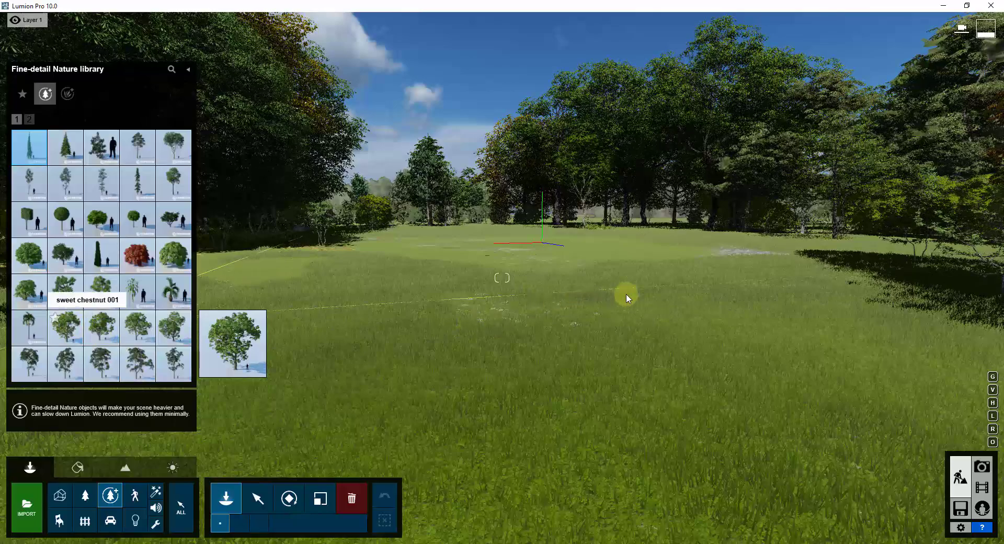
pyautogui.click(654, 295)
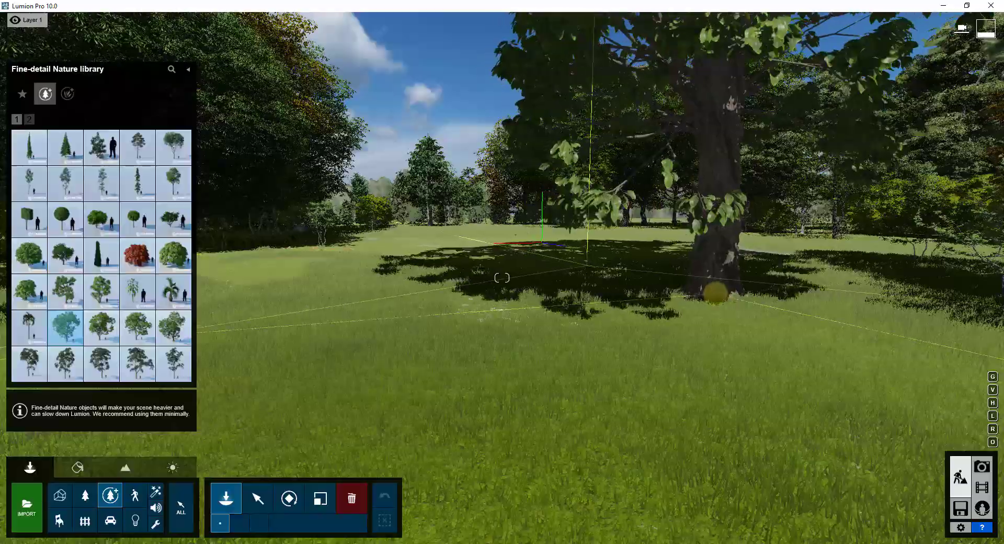
pyautogui.click(716, 293)
# - Select the placed sweet chestnut tree in the clearing to show its properties
pyautogui.moveTo(716, 293); pyautogui.dragTo(842, 183, button='right')
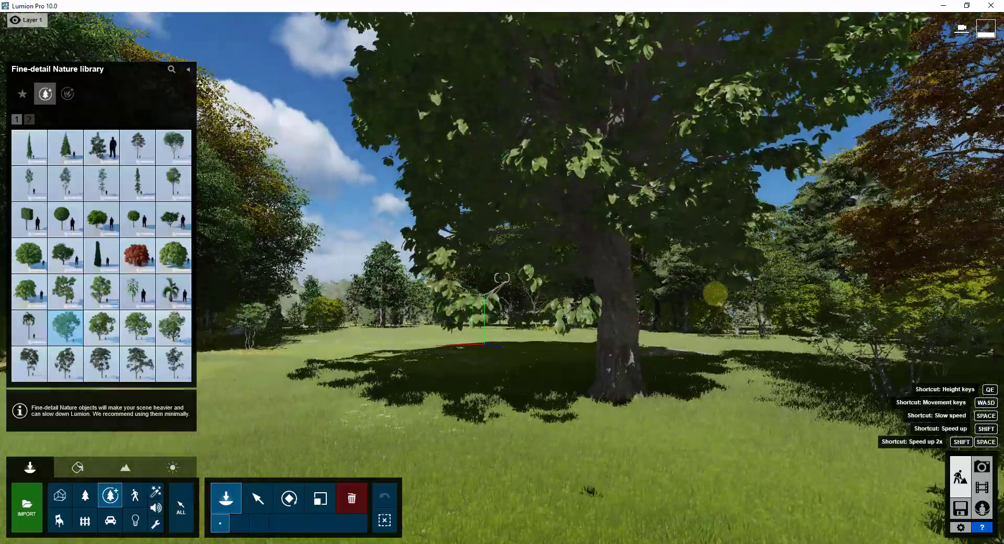
pyautogui.moveTo(715, 294); pyautogui.dragTo(771, 274, button='right')
pyautogui.press('w')
pyautogui.press('q')
pyautogui.moveTo(708, 277); pyautogui.dragTo(702, 297, button='right')
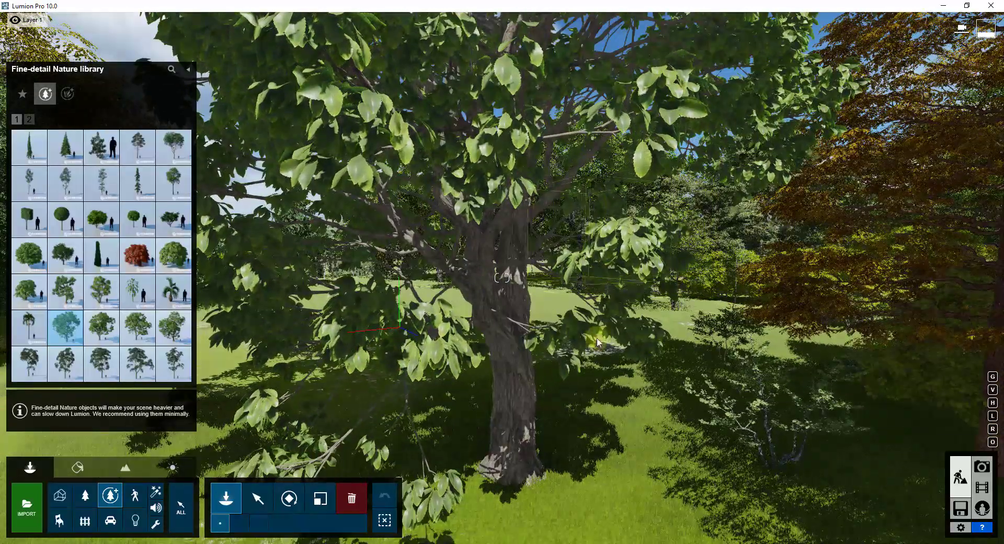
pyautogui.click(258, 498)
pyautogui.click(499, 403)
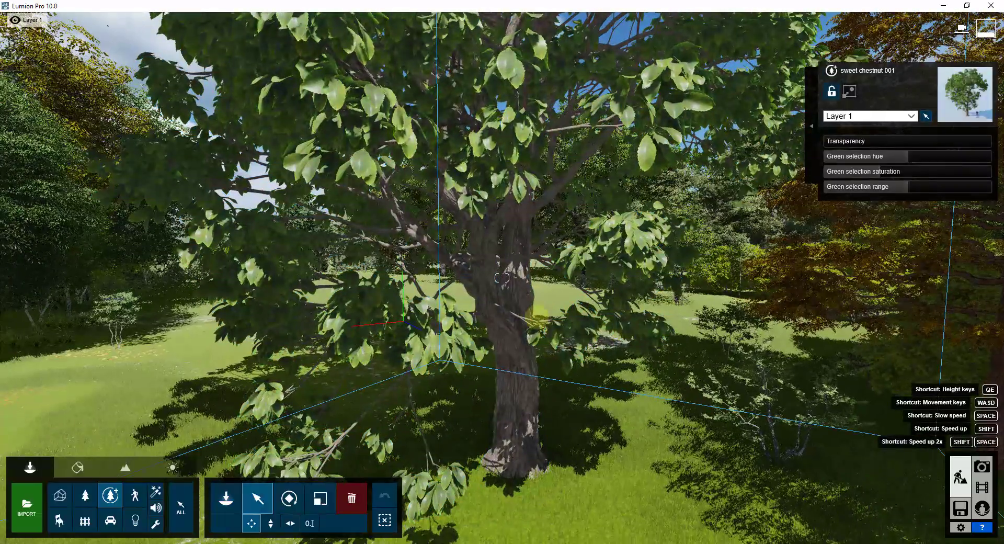
# - Examine the selected sweet chestnut's bark, branches and leaf detail up close
pyautogui.press('w')
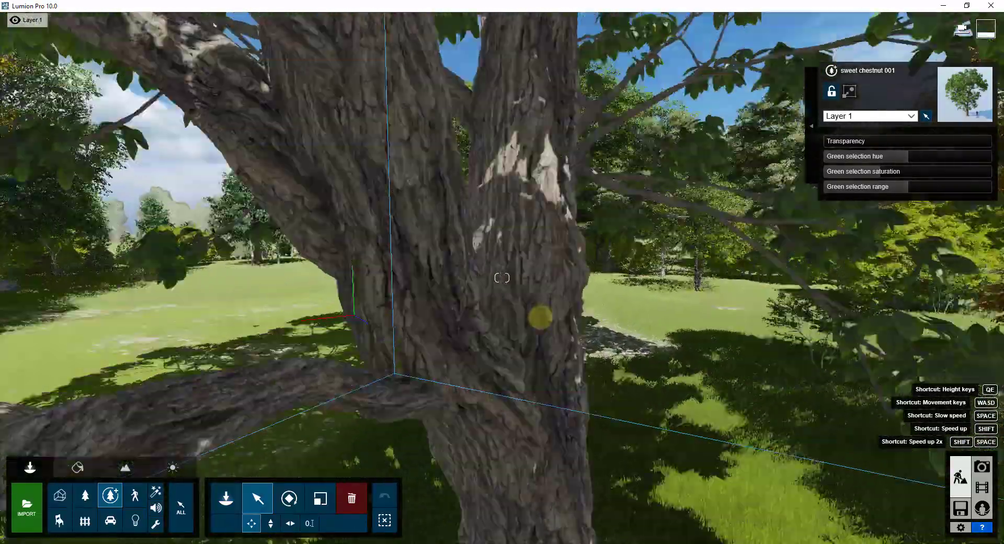
pyautogui.press('w')
pyautogui.moveTo(540, 316); pyautogui.dragTo(538, 317, button='right')
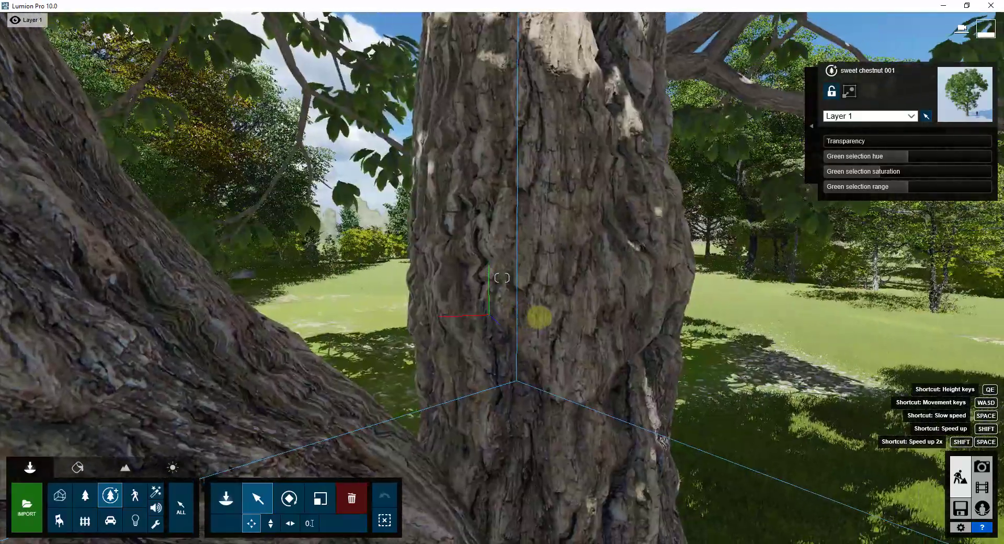
pyautogui.press('d')
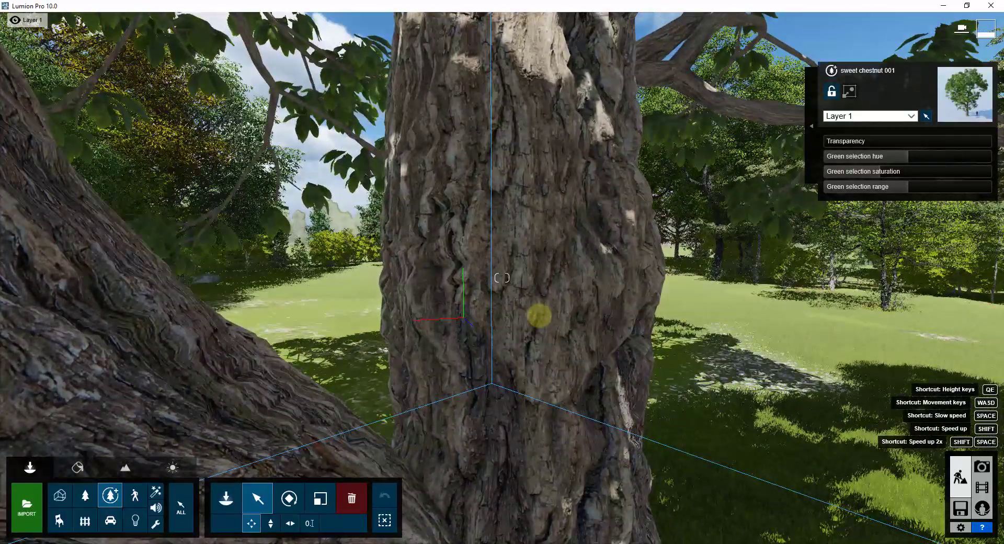
pyautogui.press('s')
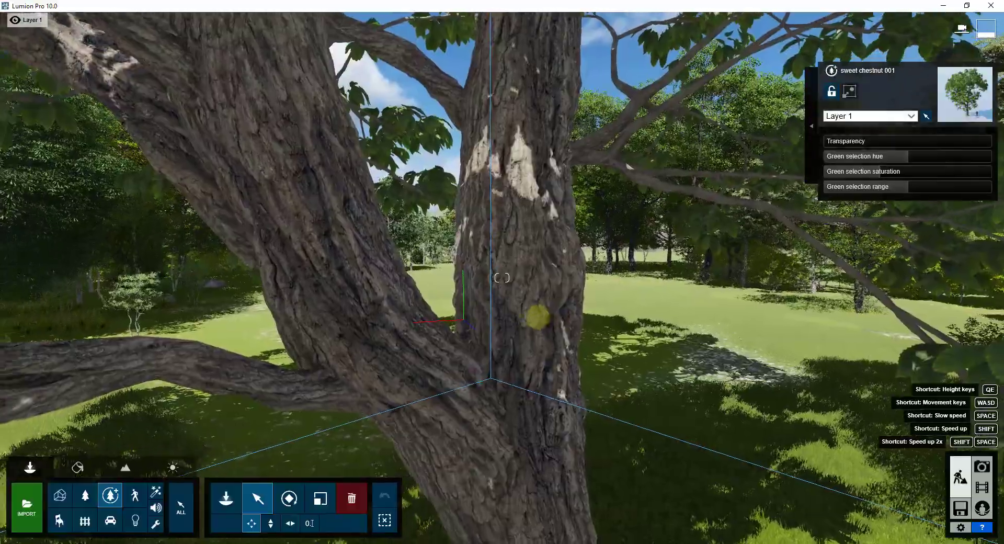
pyautogui.press('s')
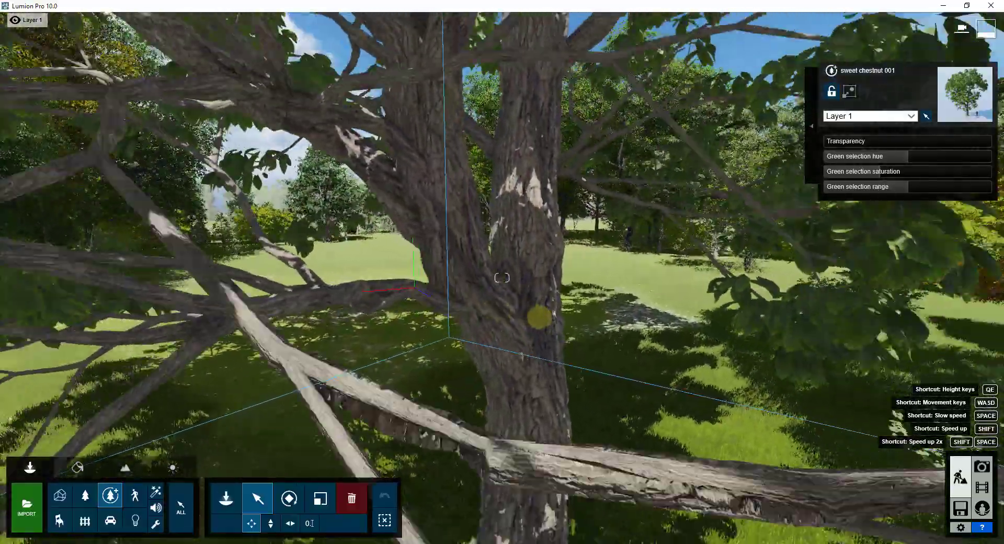
pyautogui.press('s')
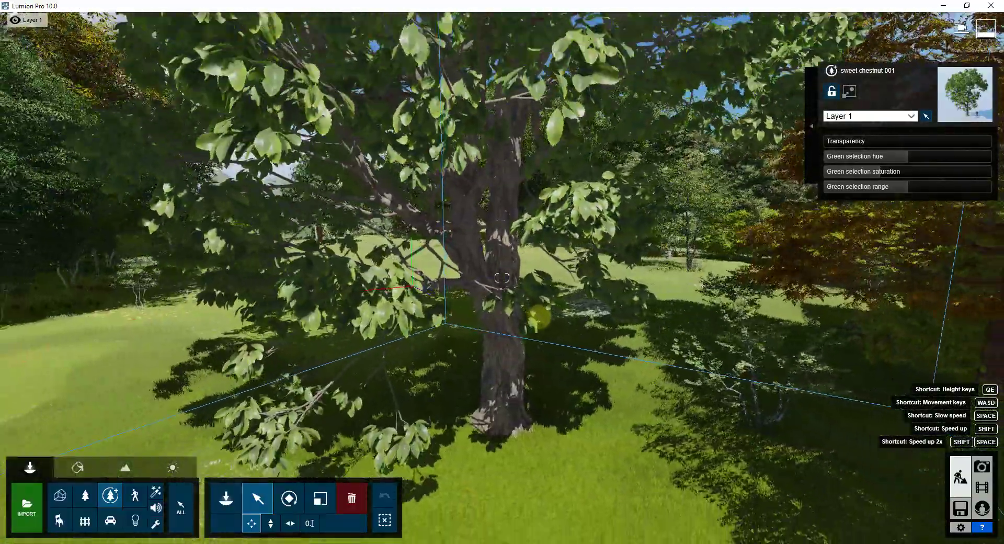
pyautogui.press('w')
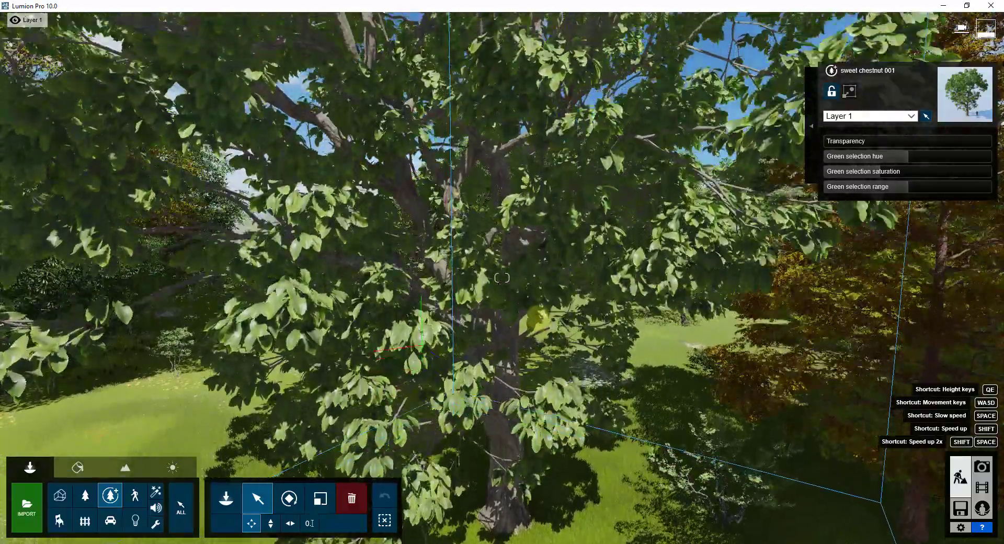
pyautogui.press('w')
pyautogui.moveTo(539, 317); pyautogui.dragTo(536, 309, button='right')
pyautogui.press('e')
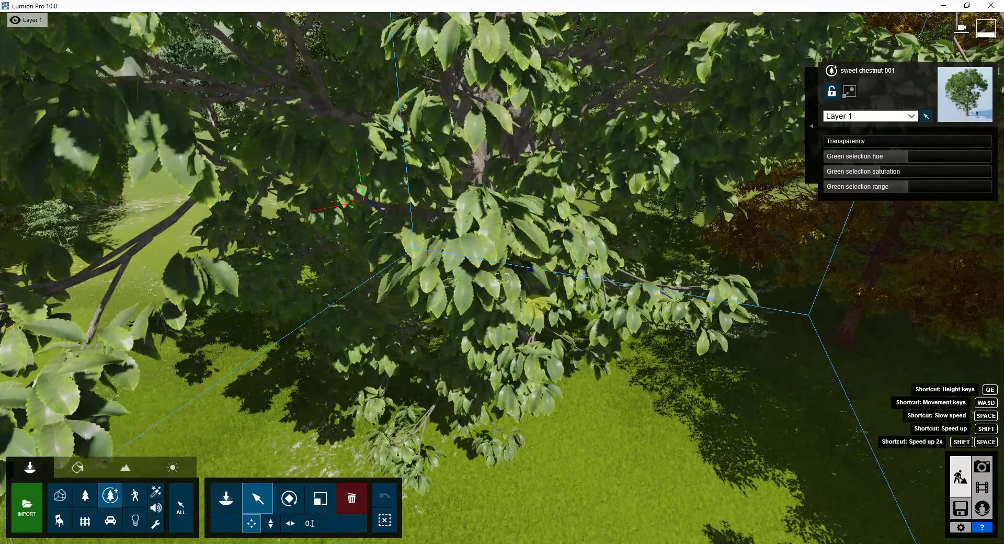
pyautogui.press('s')
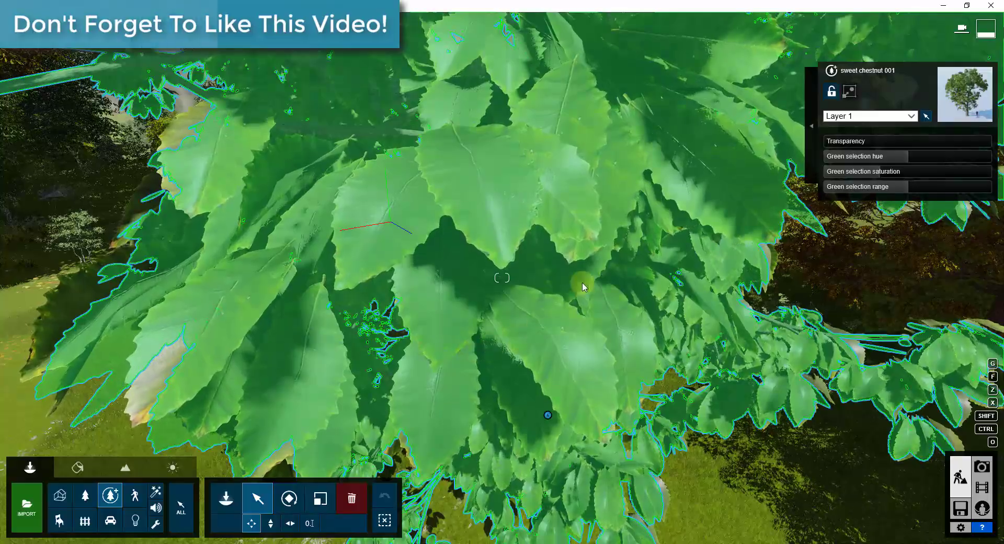
pyautogui.press('s')
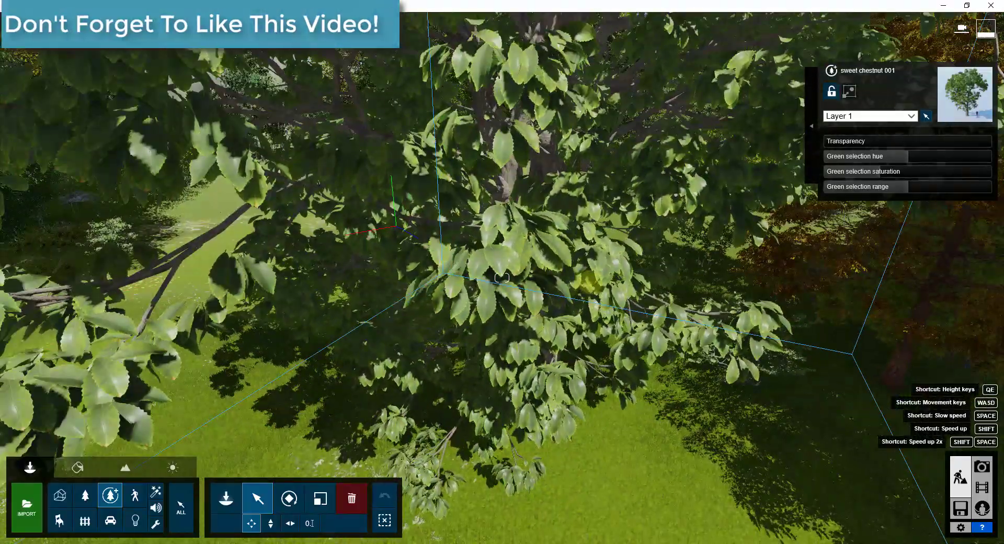
pyautogui.scroll(-2, 589, 283)
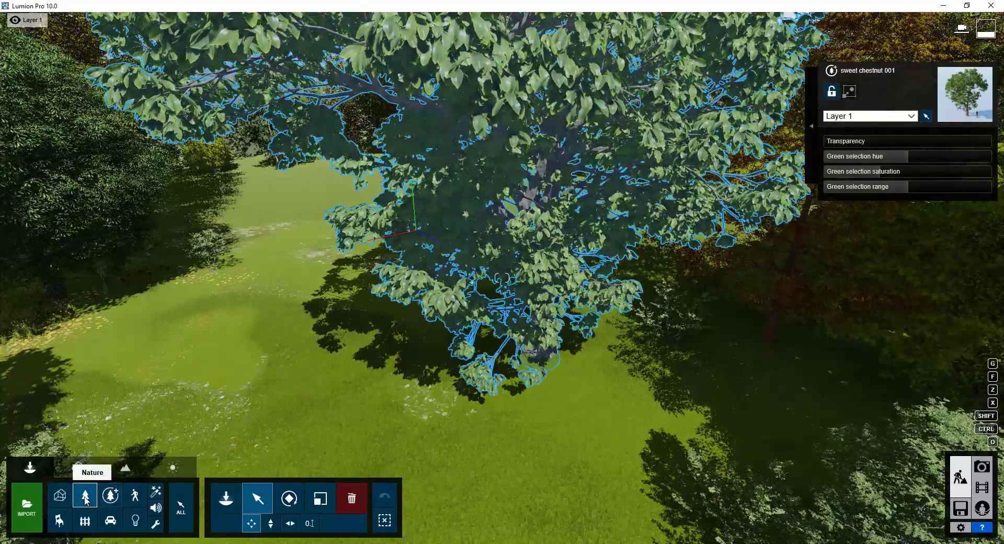
# - Open the standard Nature library for placing objects and search it for "chestnut"
pyautogui.click(229, 499)
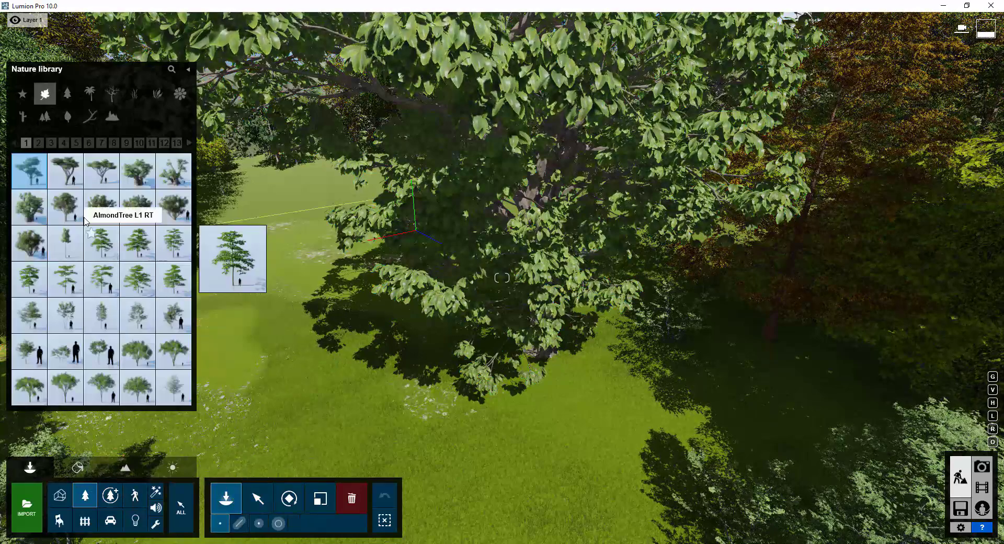
pyautogui.click(172, 70)
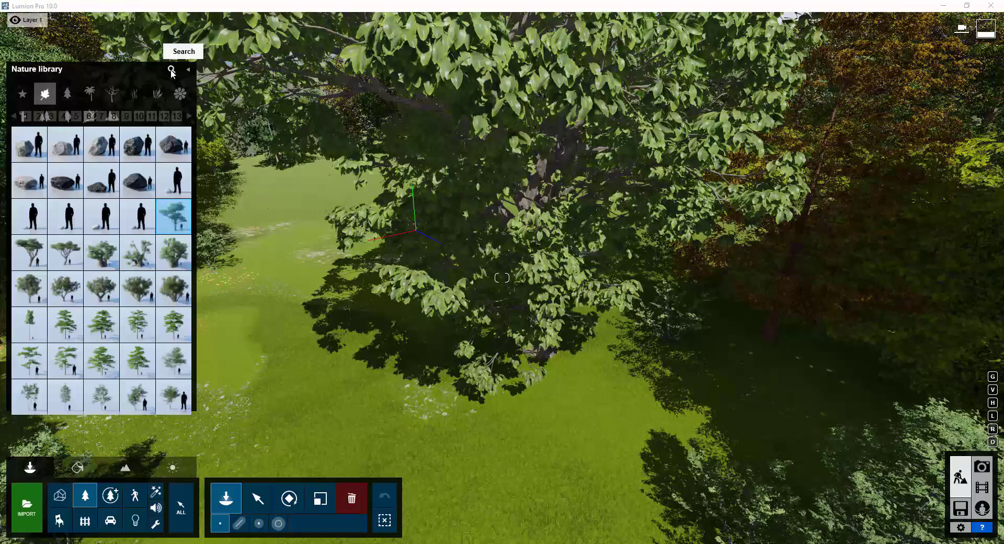
pyautogui.click(172, 70)
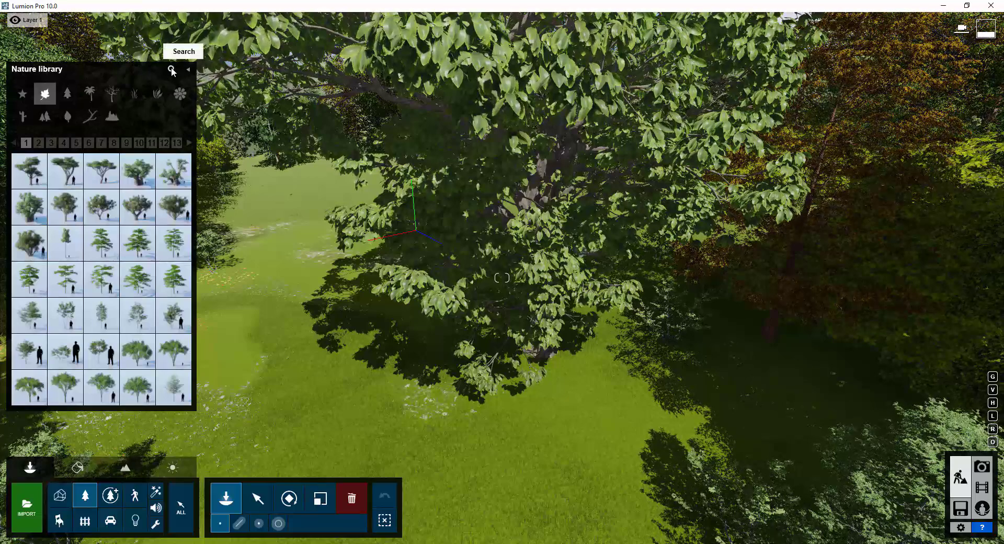
pyautogui.click(171, 70)
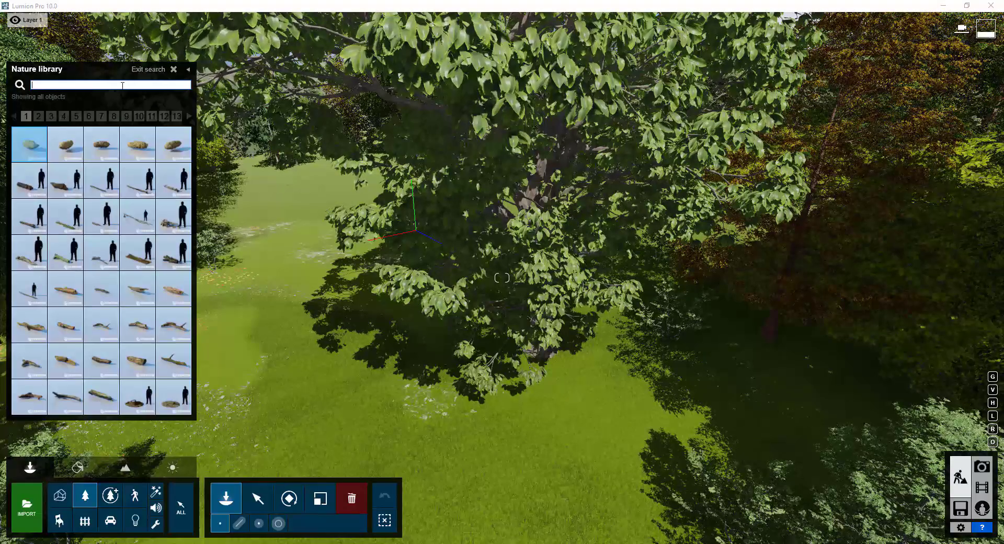
pyautogui.write('chestnut')
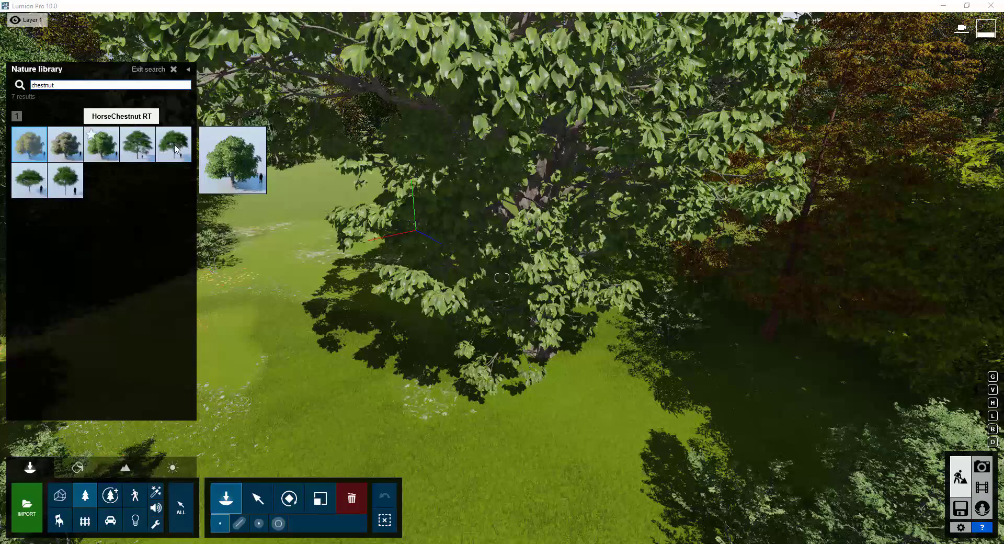
# - Place the fourth tree of the chestnut search results beside the fine-detail sweet chestnut and switch to object selection
pyautogui.click(138, 152)
pyautogui.moveTo(342, 339); pyautogui.dragTo(346, 338, button='right')
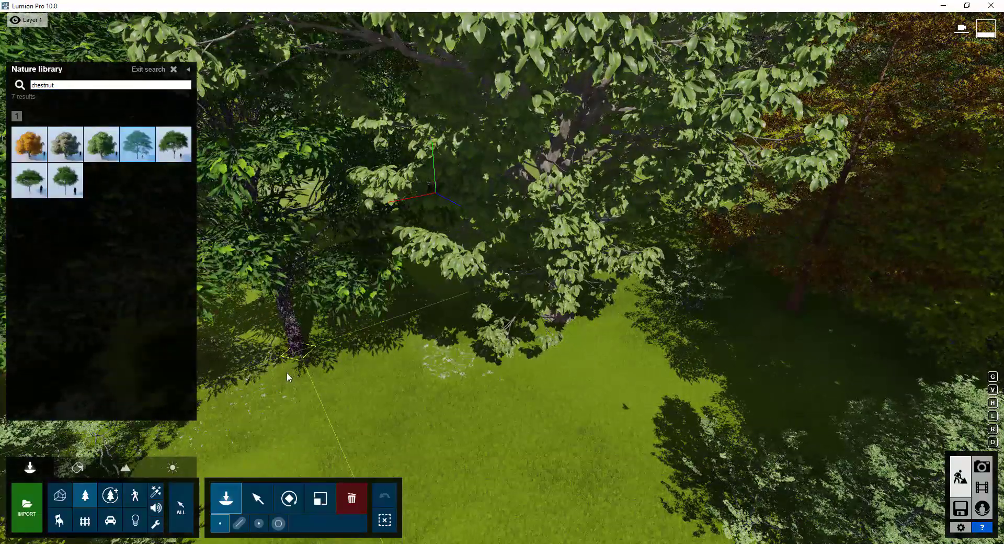
pyautogui.click(286, 362)
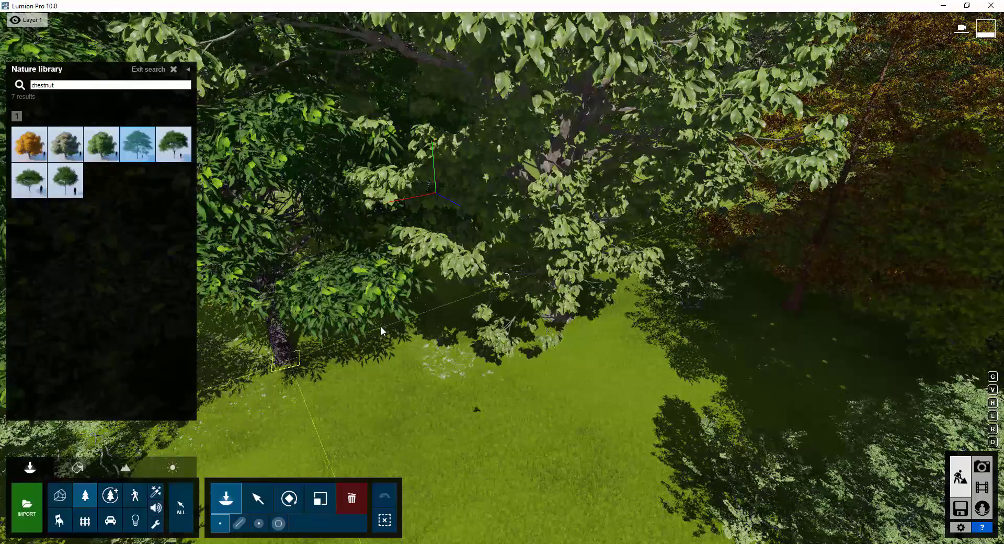
pyautogui.moveTo(381, 331); pyautogui.dragTo(334, 330, button='right')
pyautogui.click(257, 498)
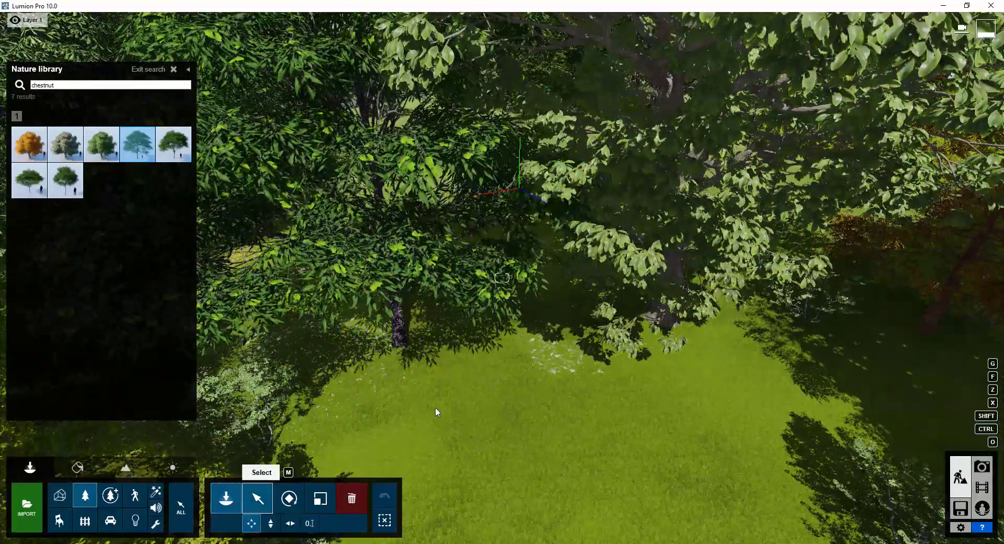
# - Select the standard Sweet Chestnut-L RT tree and examine its leaves, husks and overall crown from close up and further away
pyautogui.click(402, 347)
pyautogui.moveTo(502, 278); pyautogui.dragTo(481, 253, button='right')
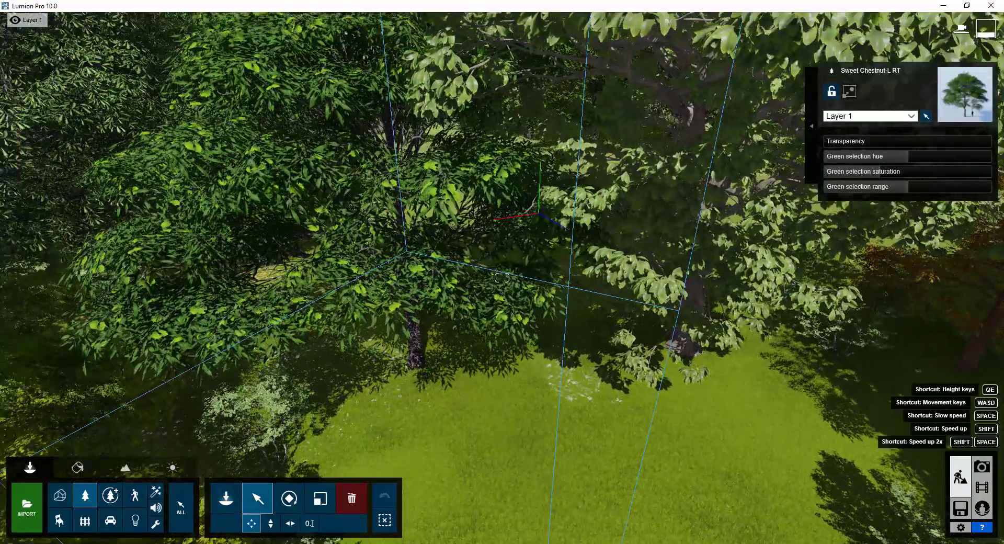
pyautogui.press('w')
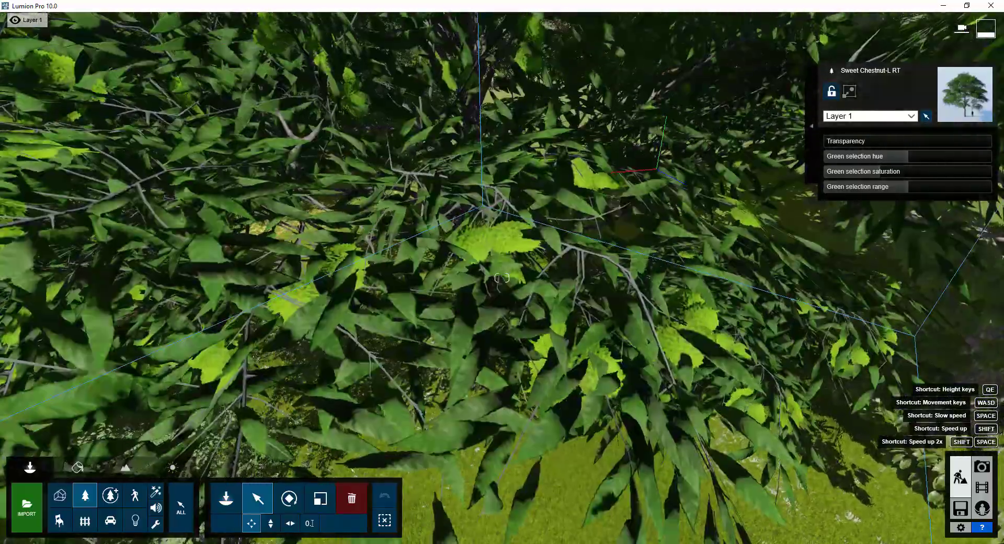
pyautogui.moveTo(502, 278)
pyautogui.mouseDown(button='right')
pyautogui.moveTo(511, 282)
pyautogui.moveTo(501, 277)
pyautogui.mouseUp(button='right')
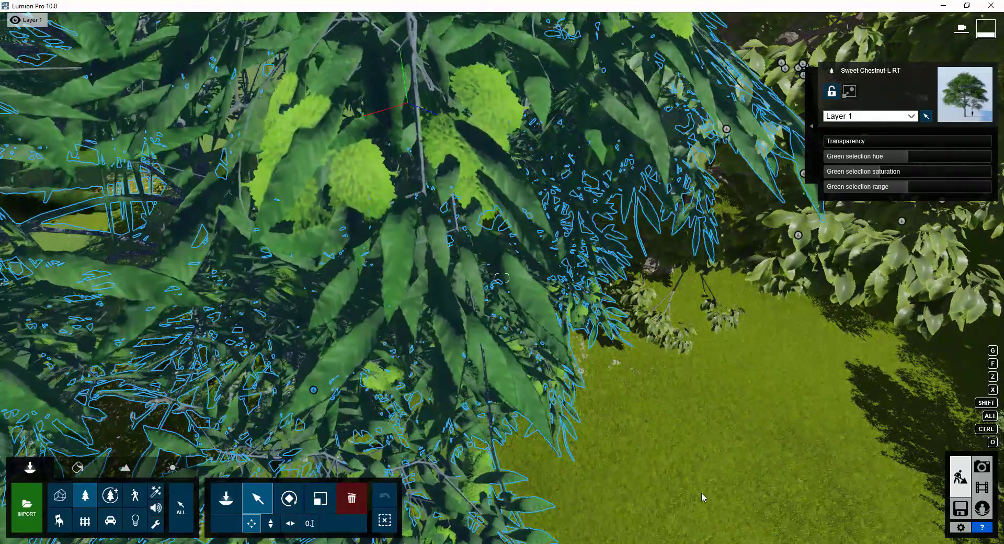
pyautogui.click(528, 115)
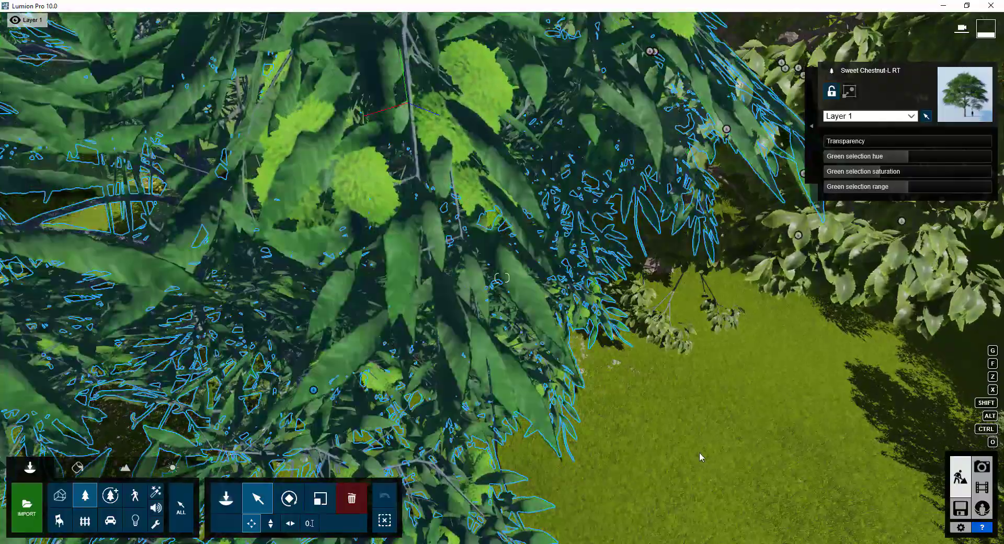
pyautogui.moveTo(699, 452); pyautogui.dragTo(714, 382, button='right')
pyautogui.press('s')
pyautogui.press('s')
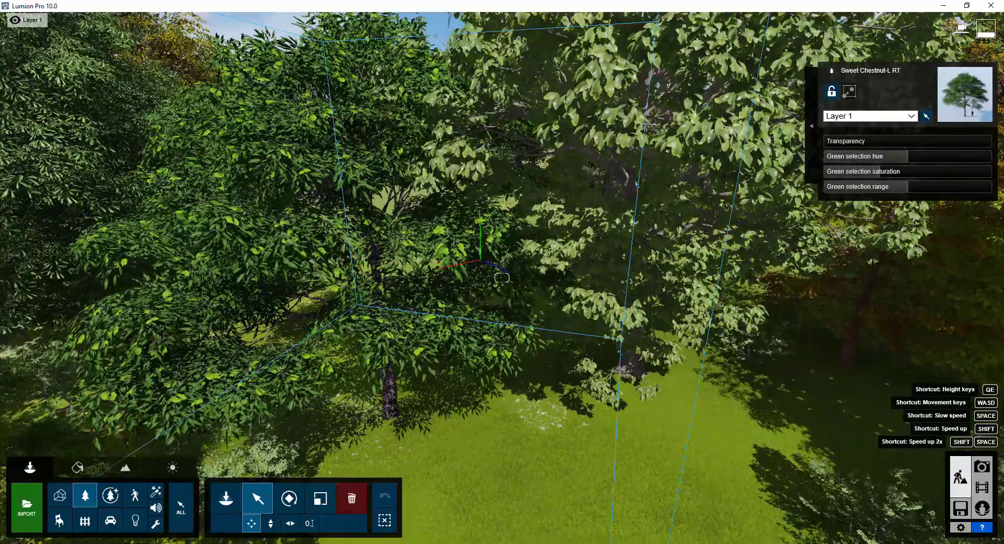
pyautogui.press('s')
pyautogui.moveTo(639, 402)
pyautogui.mouseDown(button='right')
pyautogui.moveTo(674, 413)
pyautogui.moveTo(639, 402)
pyautogui.mouseUp(button='right')
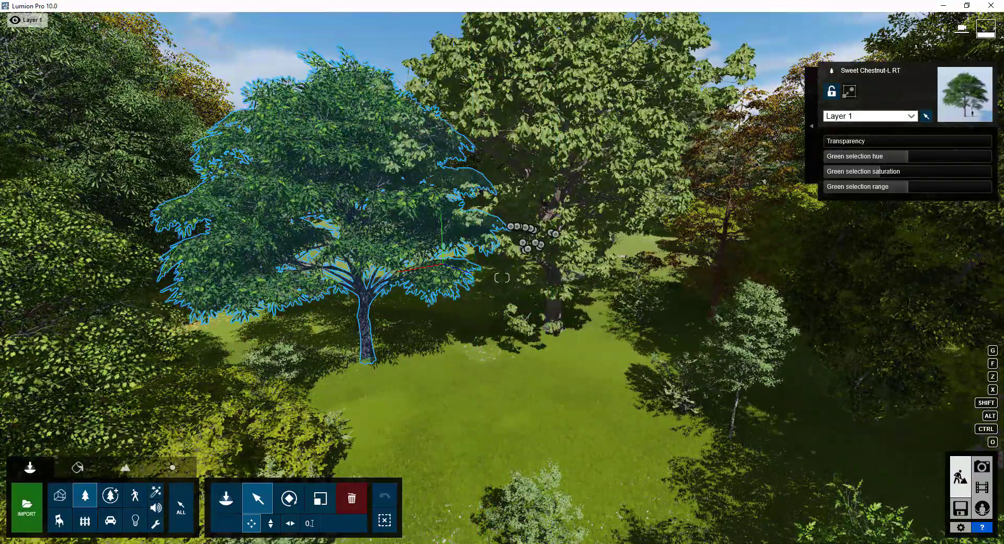
# - Compare the leaf detail of the standard sweet chestnut with that of the neighbouring fine-detail tree
pyautogui.press('w')
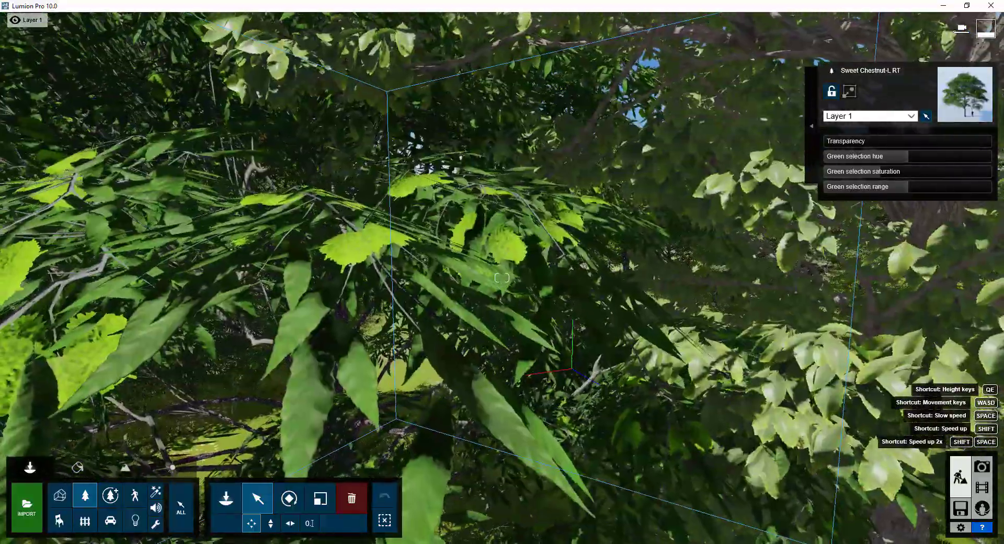
pyautogui.moveTo(502, 277); pyautogui.dragTo(502, 309, button='right')
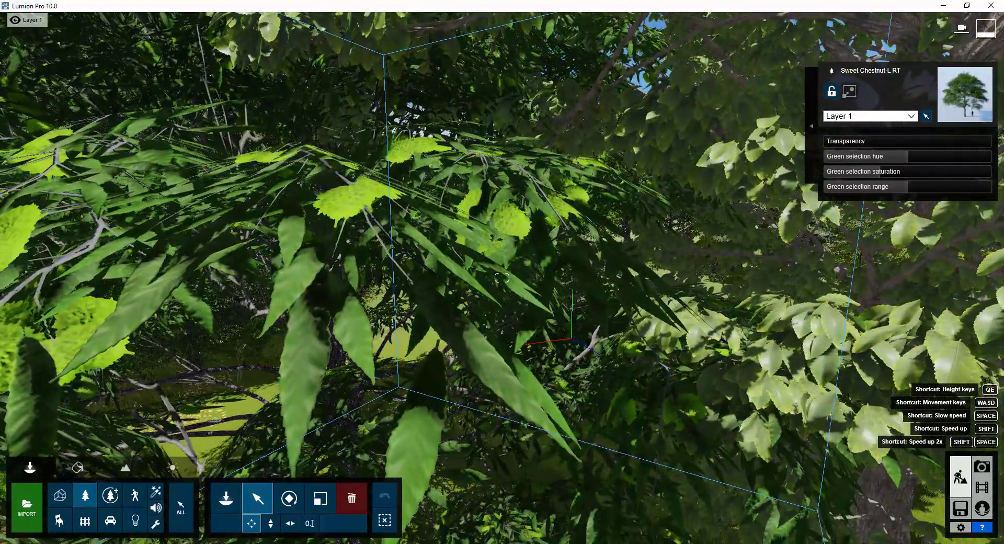
pyautogui.press('s')
pyautogui.press('d')
pyautogui.press('w')
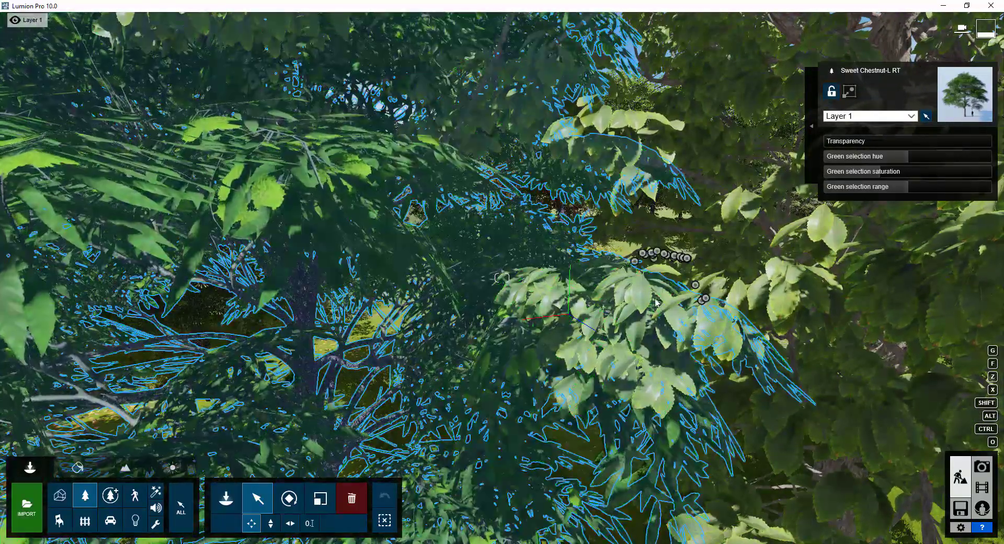
pyautogui.press('d')
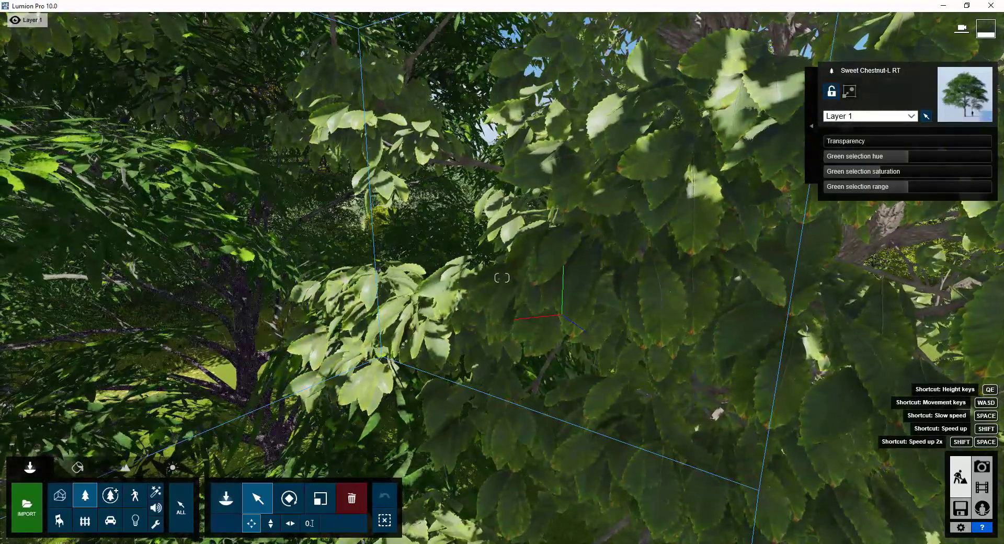
pyautogui.moveTo(502, 278); pyautogui.dragTo(490, 282, button='right')
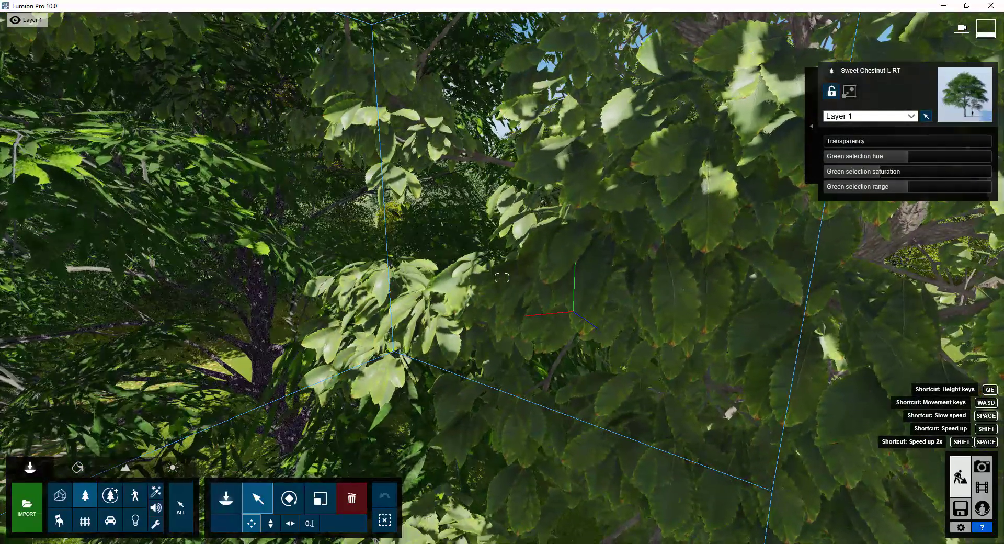
pyautogui.press('s')
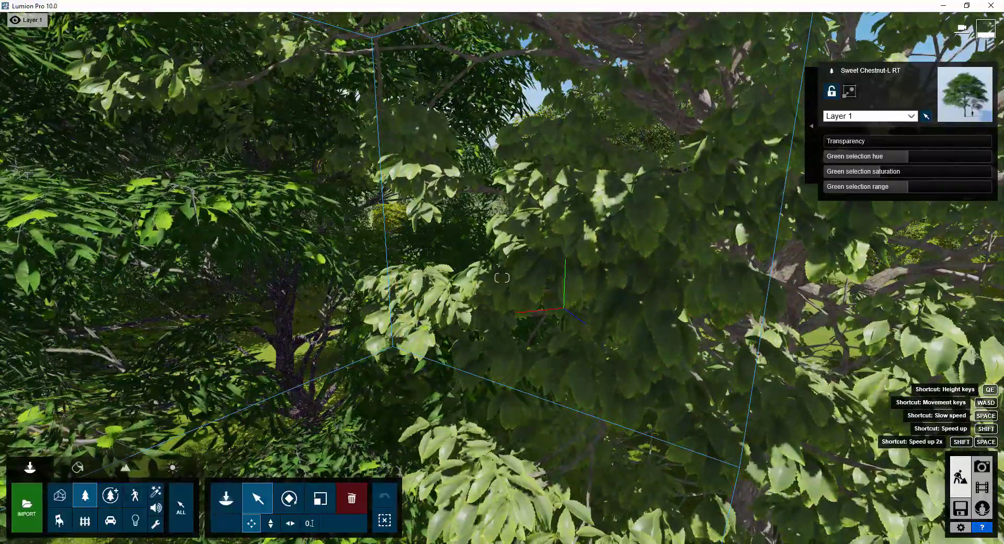
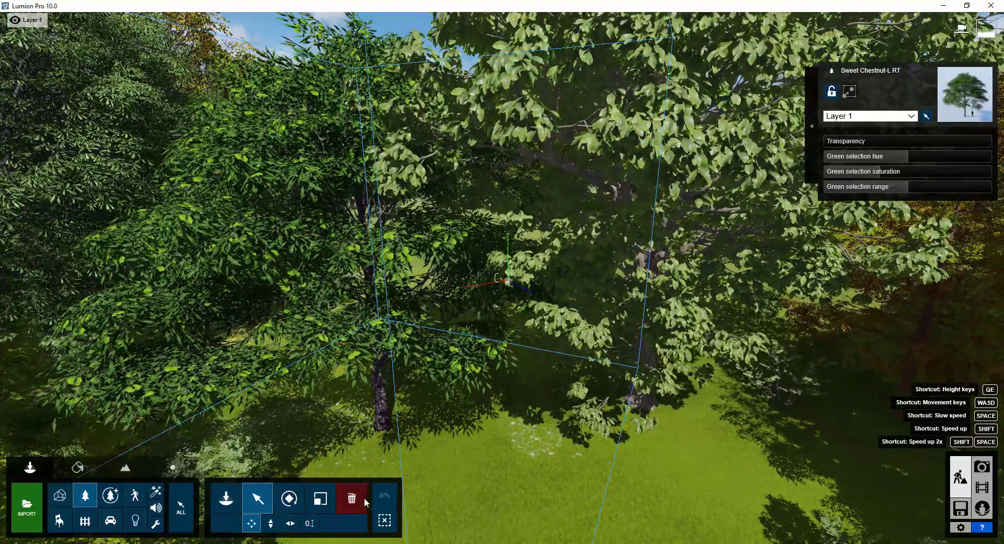
pyautogui.press('e')
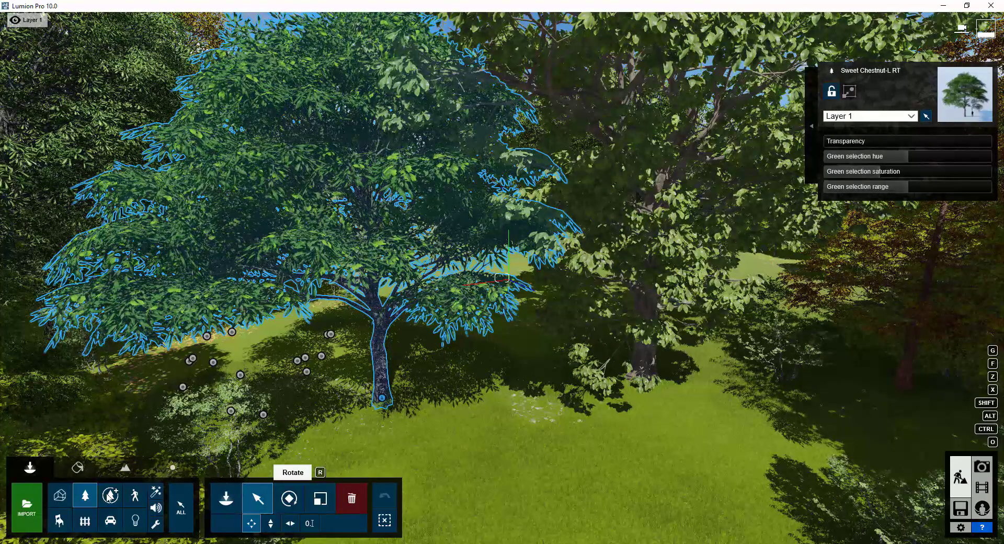
# - Open the Fine-detail Nature library for placing objects and view both chestnut trees in the clearing
pyautogui.click(109, 496)
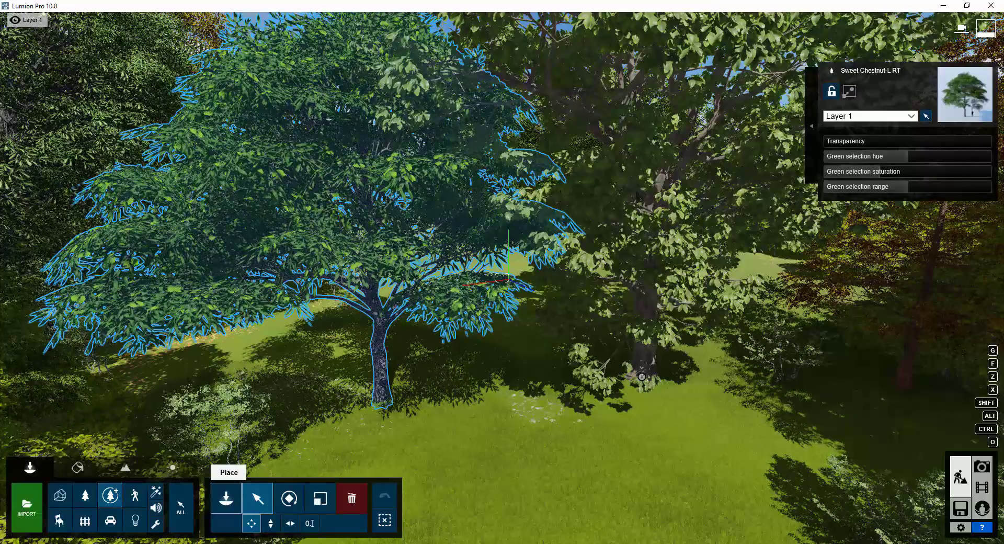
pyautogui.click(226, 498)
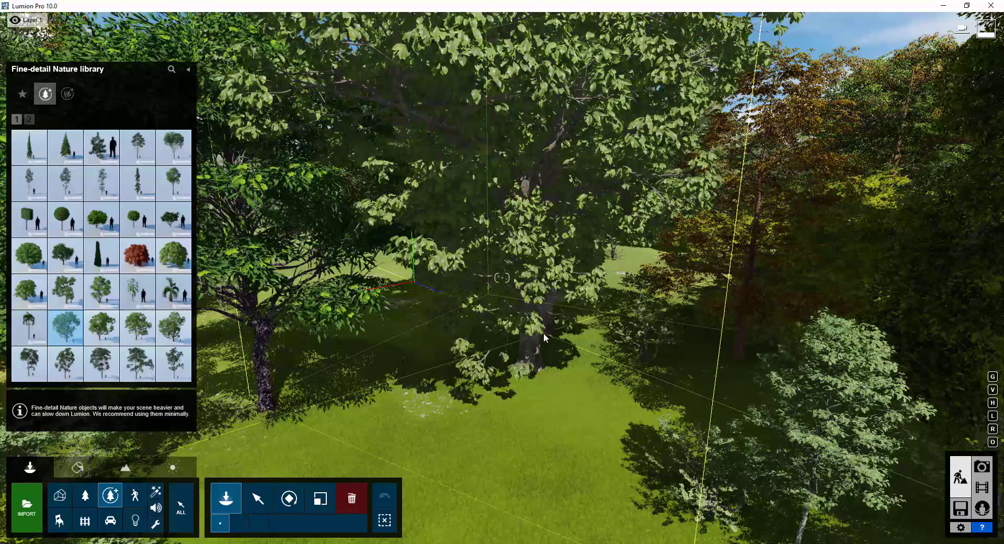
pyautogui.moveTo(544, 332); pyautogui.dragTo(491, 334, button='right')
pyautogui.press('s')
pyautogui.press('a')
pyautogui.press('e')
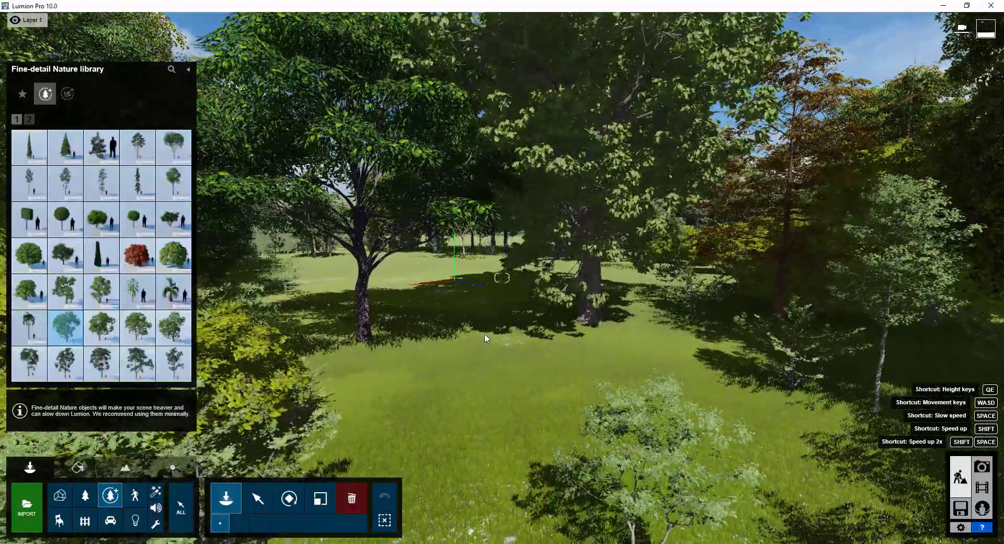
# - Delete the standard sweet chestnut tree standing beside the fine-detail one
pyautogui.click(351, 498)
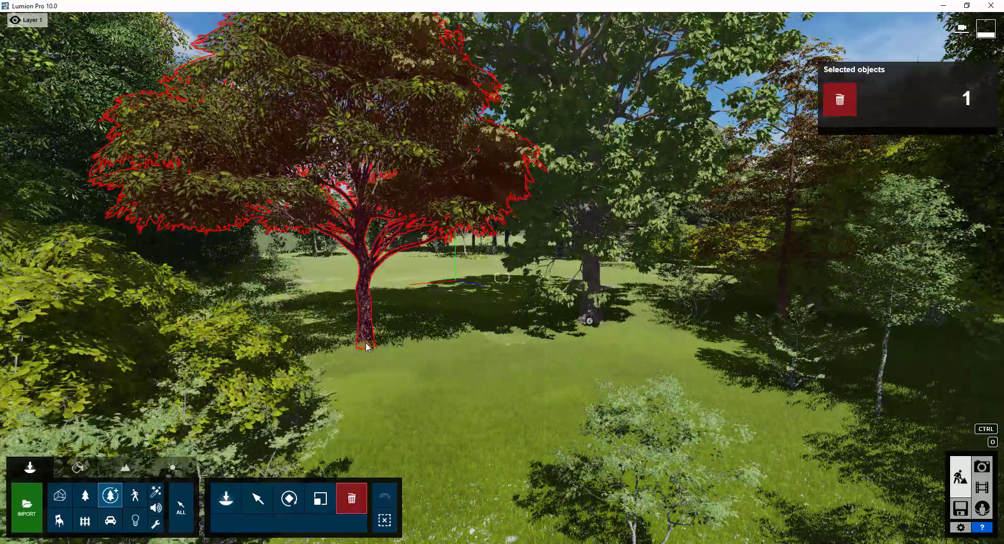
pyautogui.click(840, 100)
pyautogui.moveTo(840, 99); pyautogui.dragTo(843, 100, button='right')
pyautogui.press('w')
pyautogui.moveTo(445, 354); pyautogui.dragTo(411, 317, button='right')
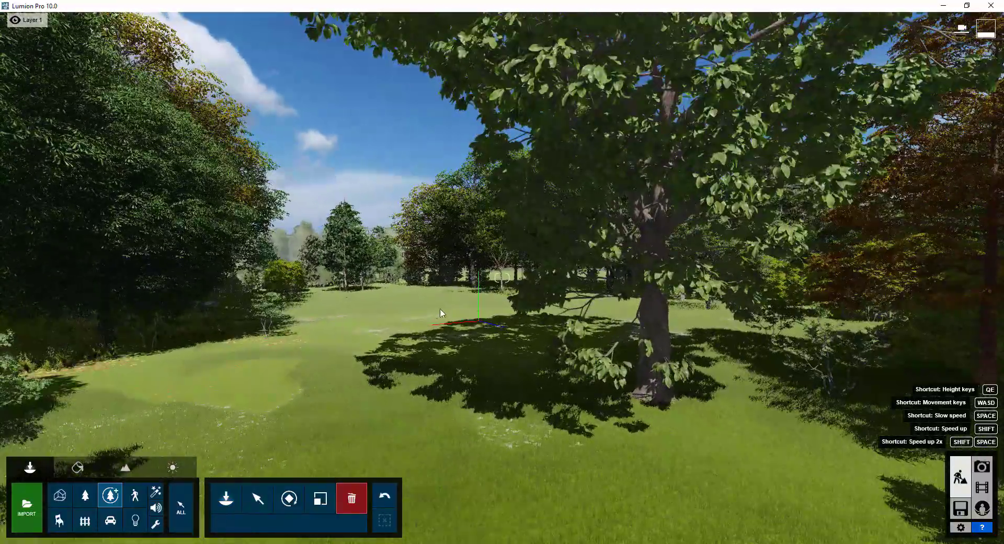
# - Examine the remaining fine-detail tree's leaves, branches and shadow in the clearing
pyautogui.moveTo(313, 269); pyautogui.dragTo(328, 268, button='right')
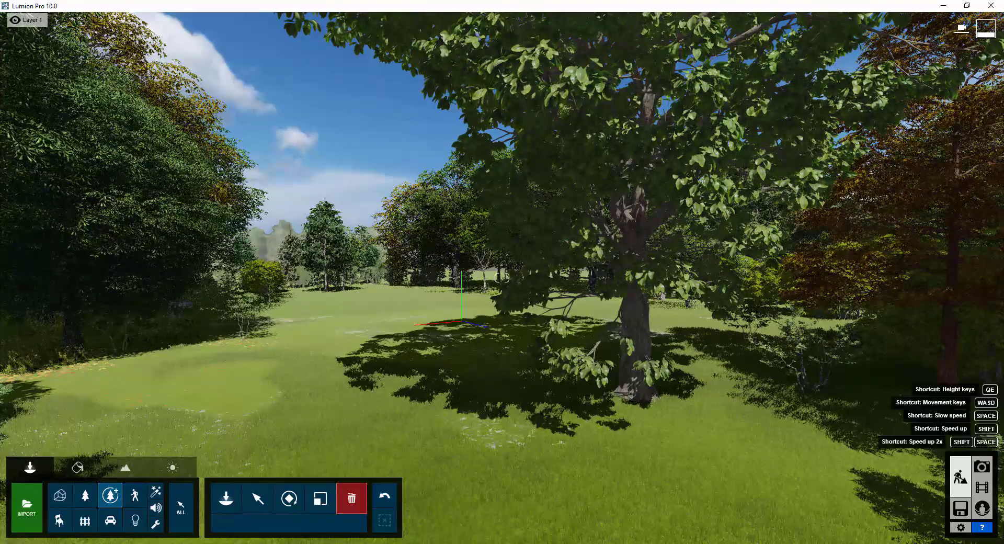
pyautogui.press('w')
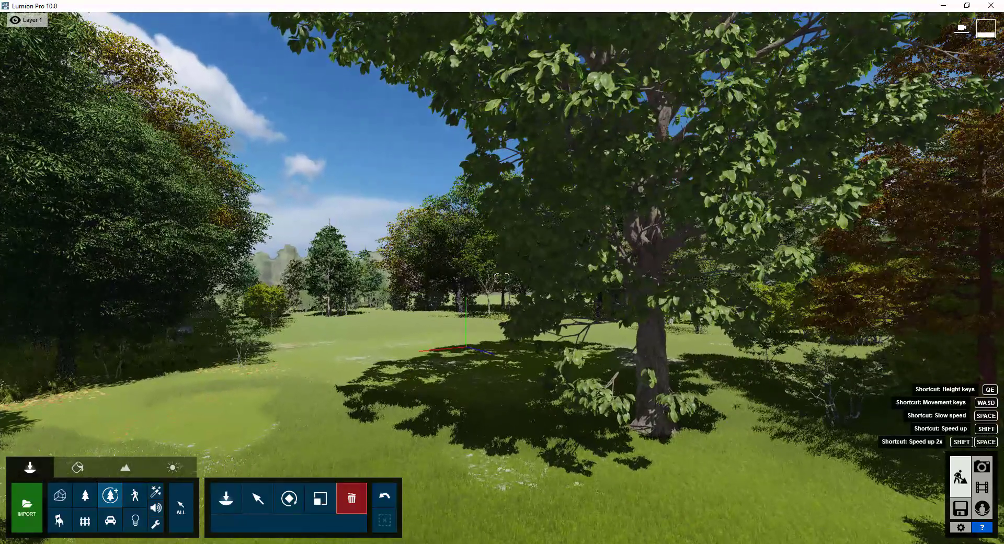
pyautogui.press('w')
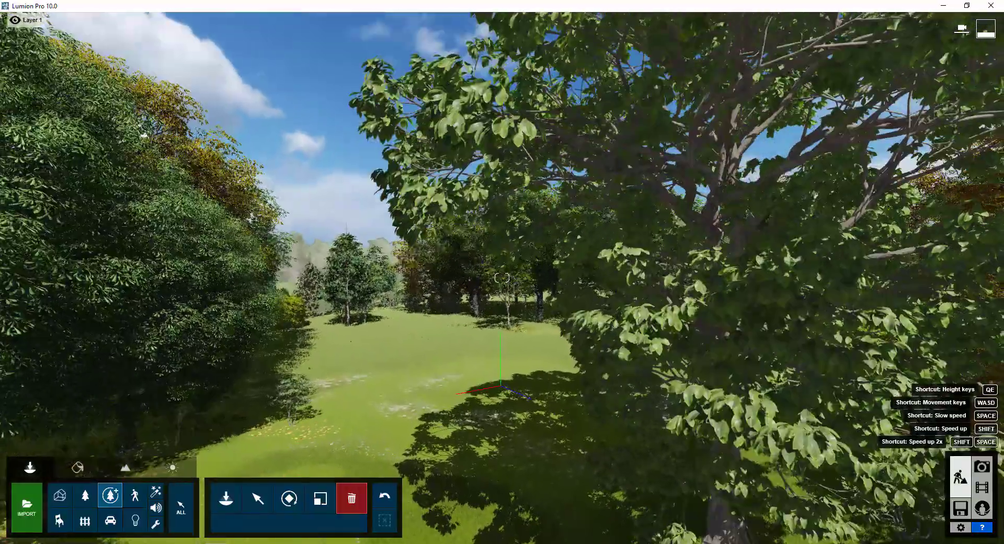
pyautogui.press('w')
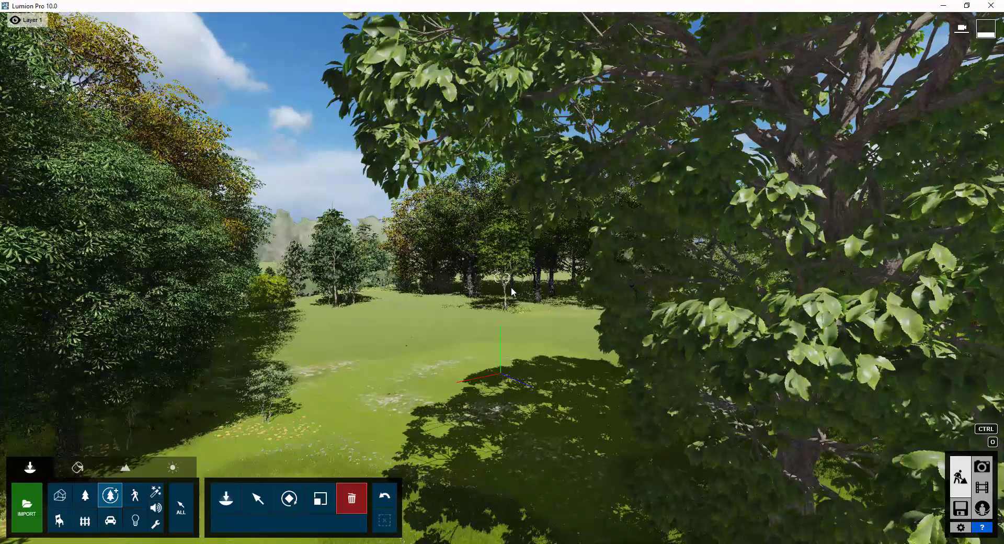
pyautogui.press('ctrl')
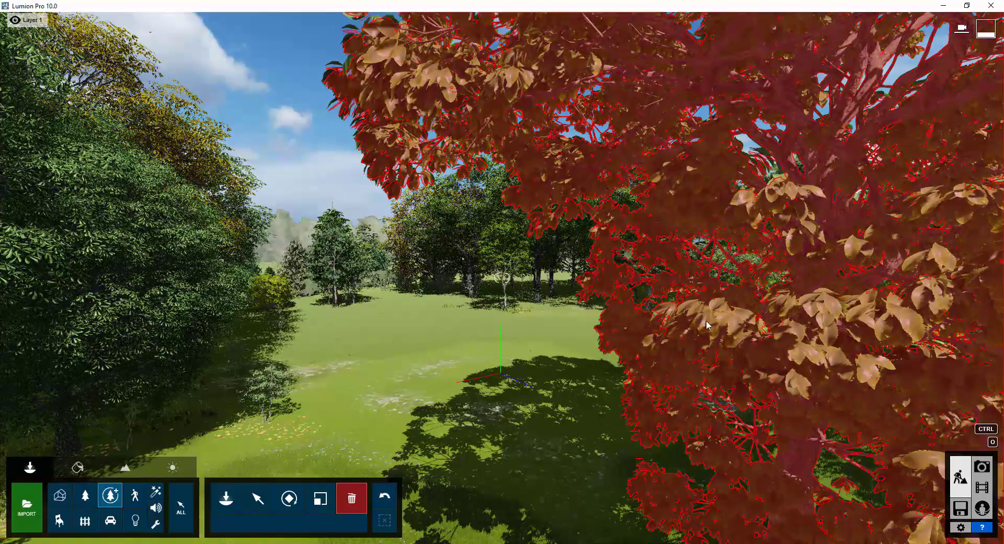
pyautogui.moveTo(706, 324); pyautogui.dragTo(675, 276, button='right')
pyautogui.press('s')
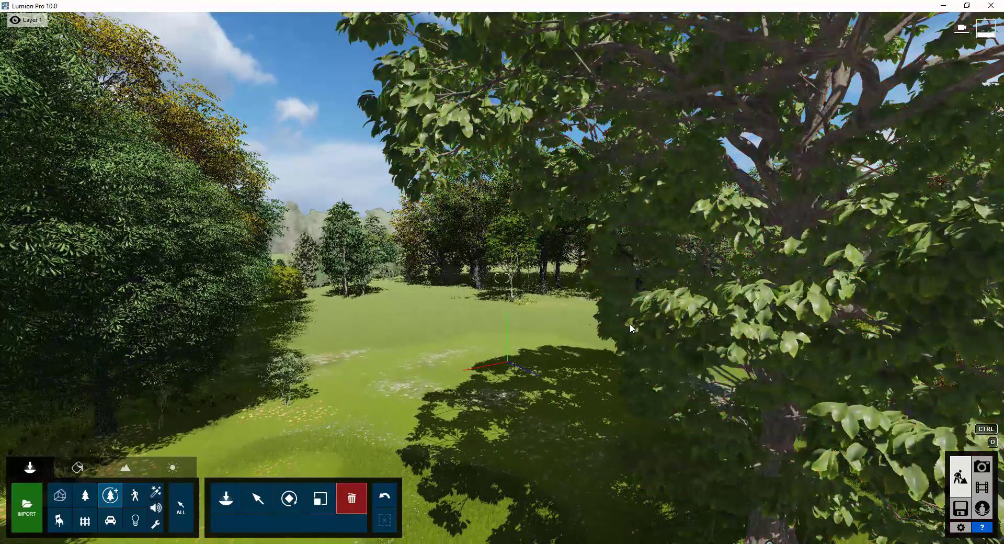
pyautogui.moveTo(680, 282); pyautogui.dragTo(664, 283, button='right')
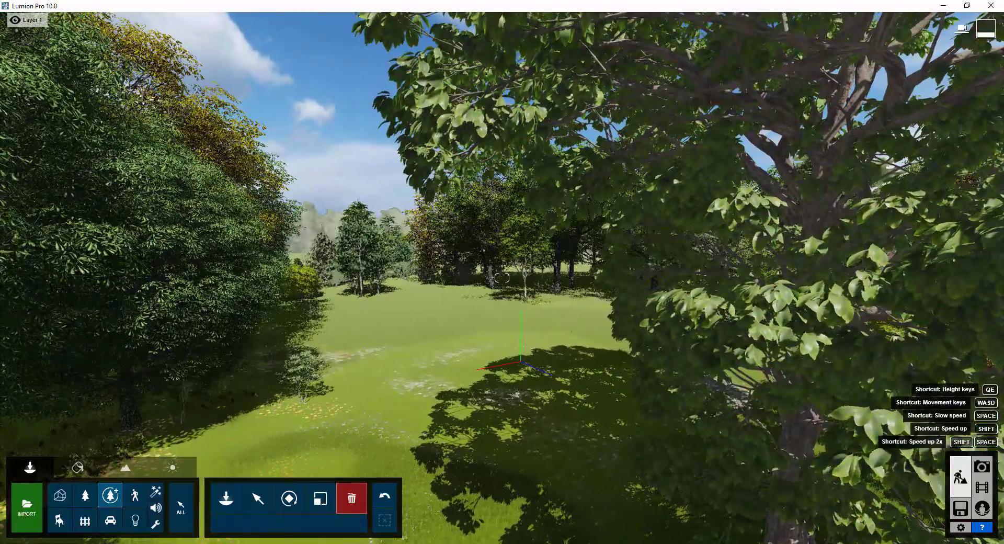
pyautogui.press('s')
pyautogui.press('e')
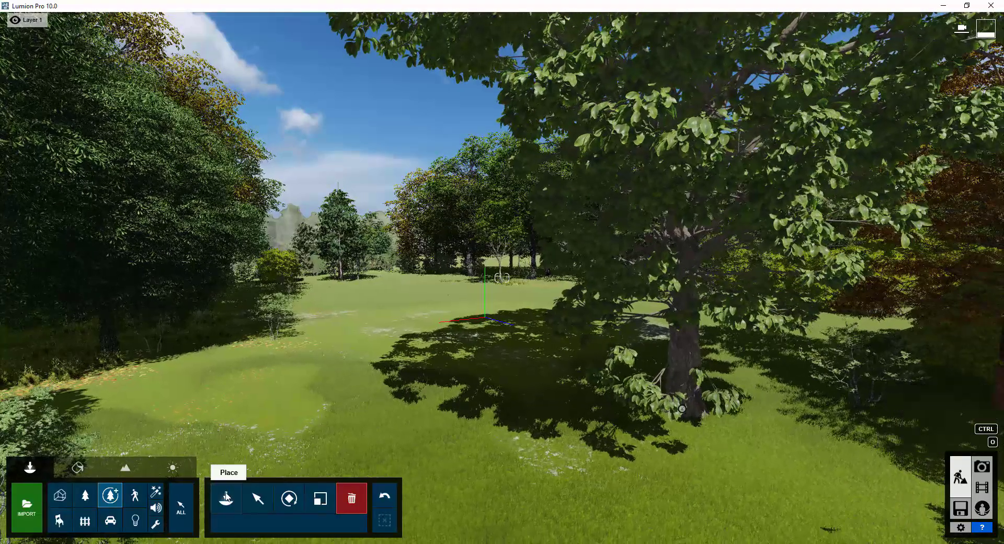
# - Place three copies of the seventh shrub from the fine-detail Plants category on the grass beside the tree
pyautogui.click(226, 497)
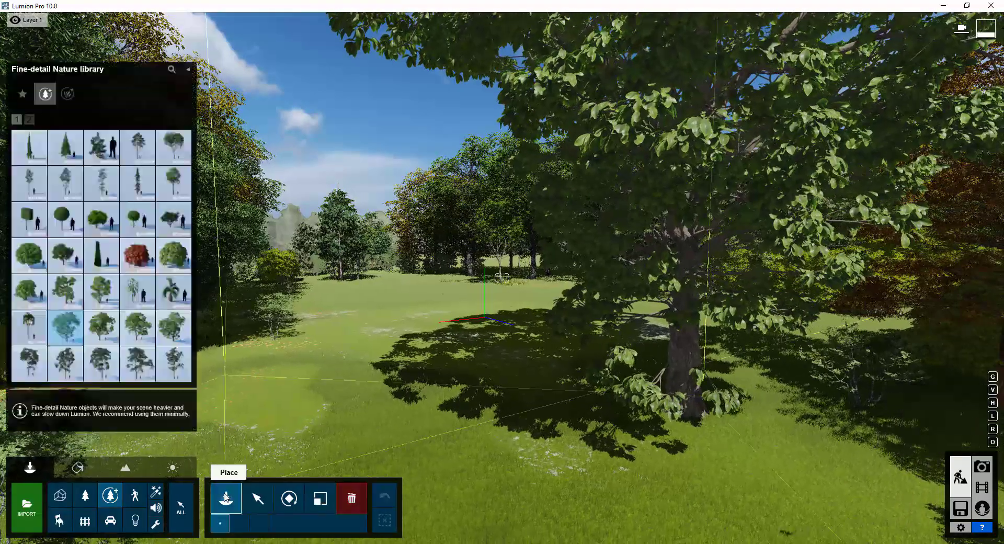
pyautogui.click(67, 97)
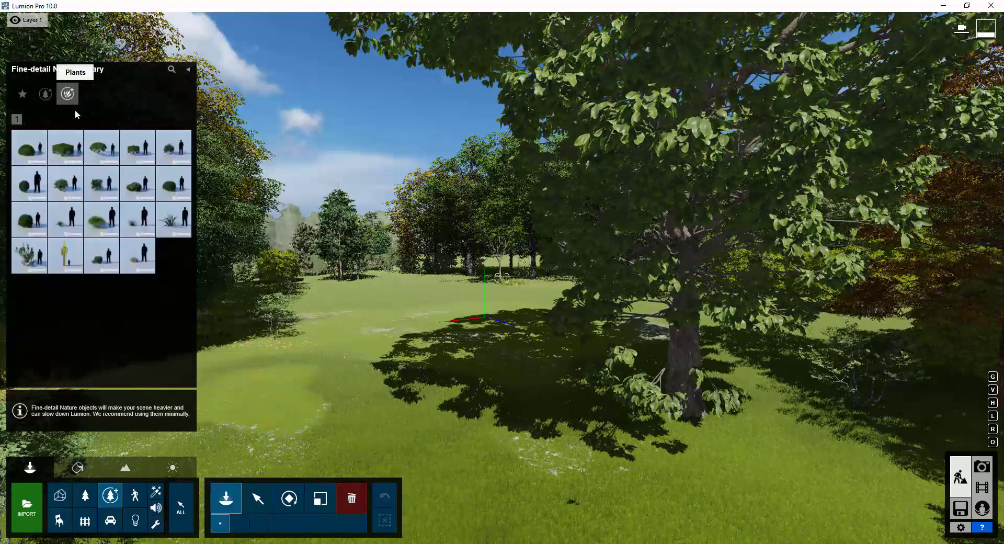
pyautogui.click(64, 189)
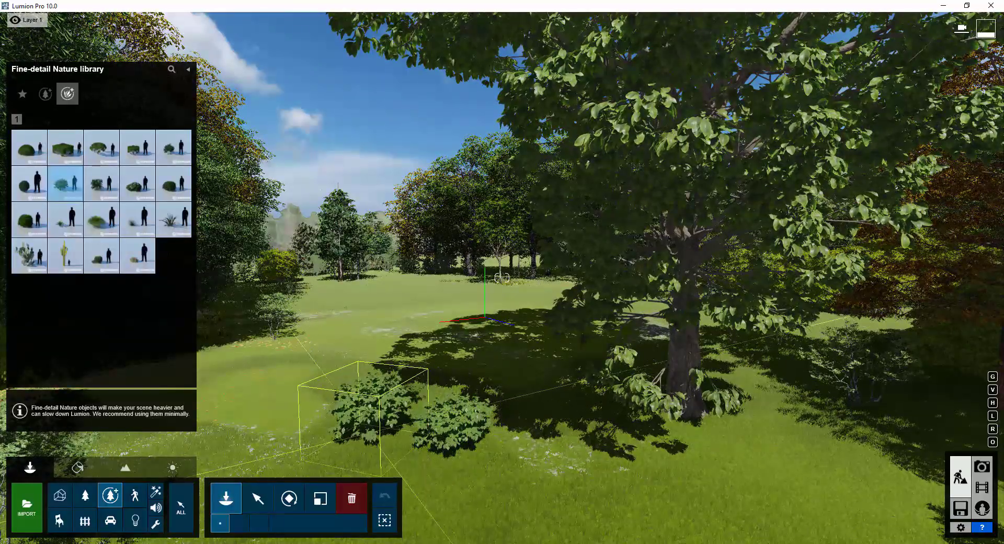
pyautogui.click(366, 432)
pyautogui.click(287, 404)
# - Examine the foliage of the placed fine-detail shrubs from close to the ground
pyautogui.press('w')
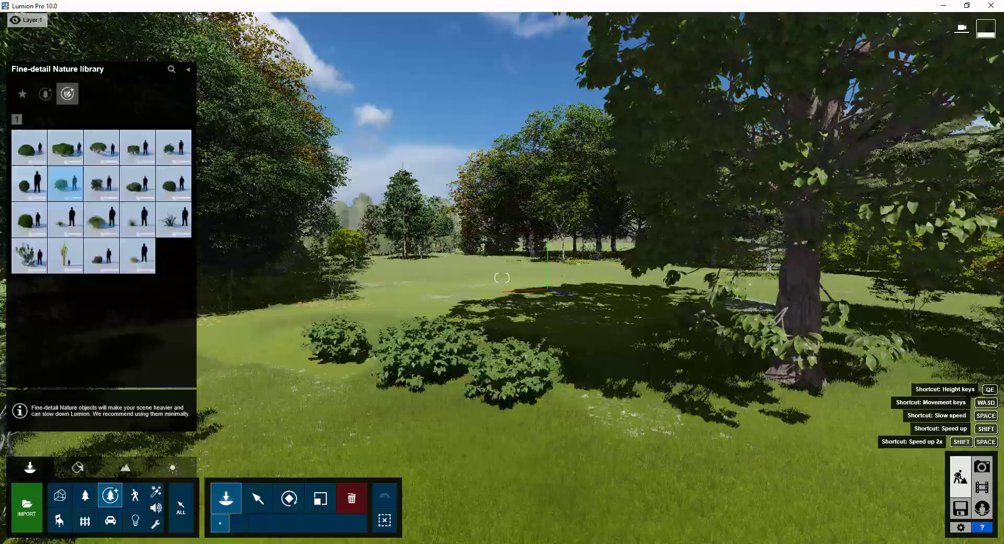
pyautogui.moveTo(286, 404); pyautogui.dragTo(218, 396, button='right')
pyautogui.press('s')
pyautogui.press('q')
pyautogui.moveTo(502, 278); pyautogui.dragTo(540, 267, button='right')
pyautogui.press('w')
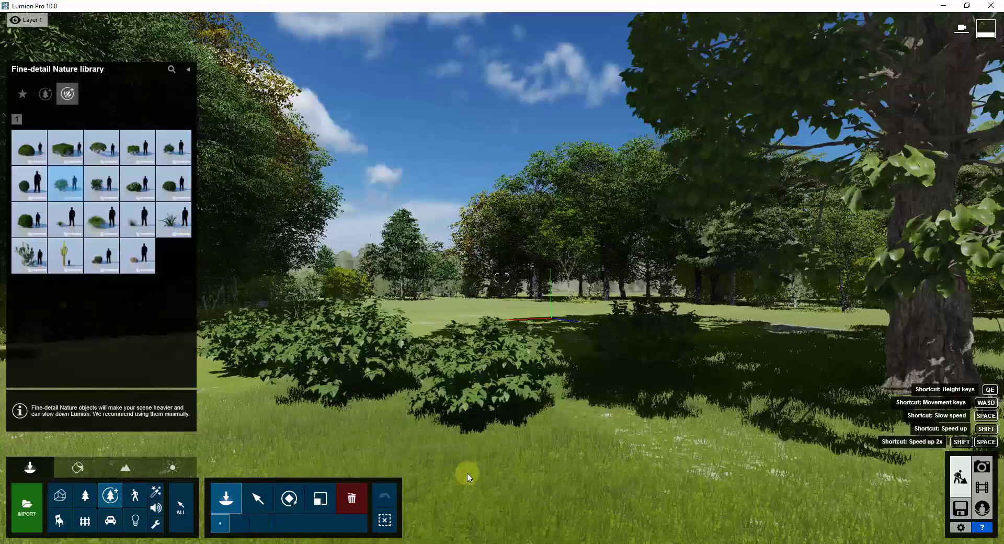
pyautogui.moveTo(466, 472); pyautogui.dragTo(466, 472, button='right')
# - Delete the three fine-detail shrubs from the clearing
pyautogui.click(351, 498)
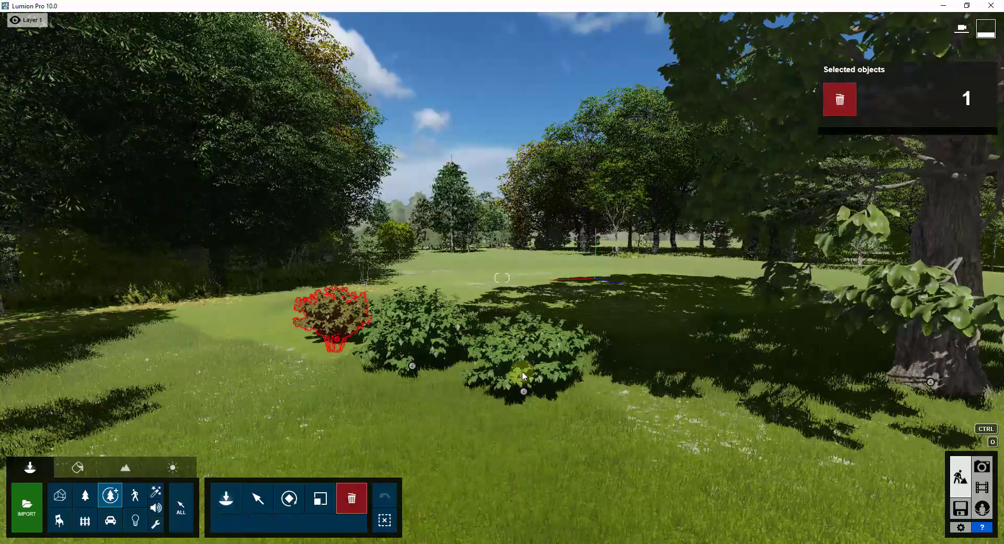
pyautogui.click(523, 392)
pyautogui.click(412, 366)
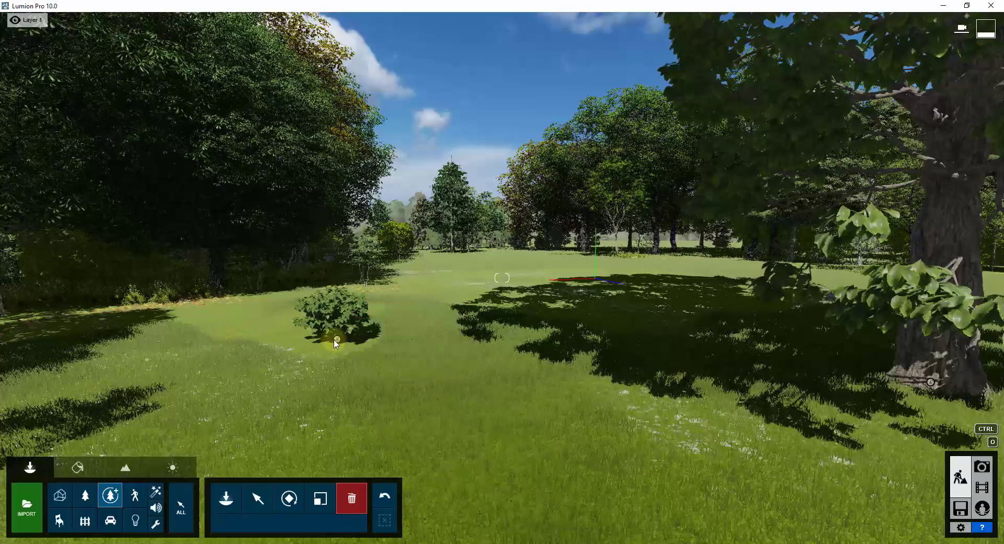
pyautogui.click(337, 339)
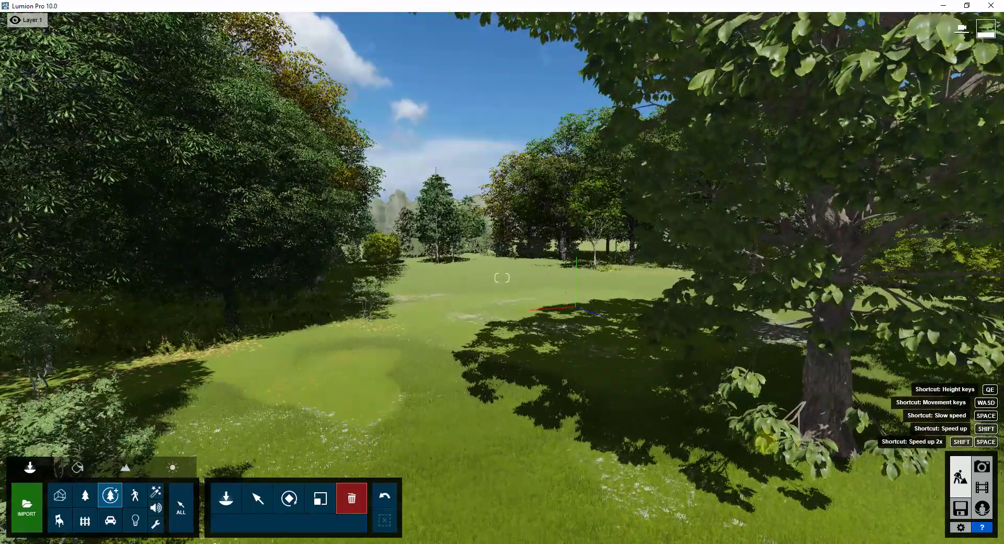
# - Place one Sweet Chestnut-L RT from the standard Nature library's chestnut search results on the grass beside the fine-detail tree
pyautogui.moveTo(766, 441); pyautogui.dragTo(766, 441, button='right')
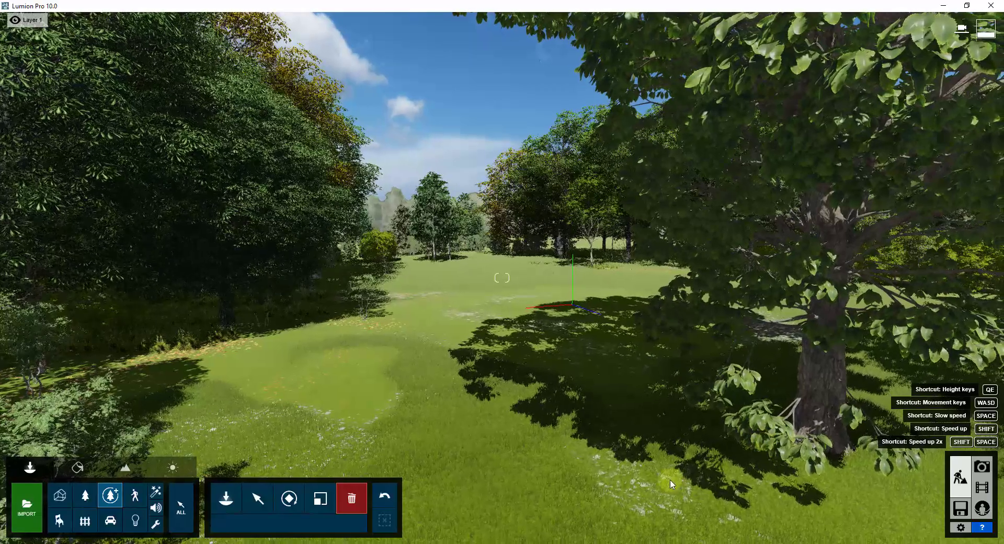
pyautogui.click(228, 499)
pyautogui.press('1')
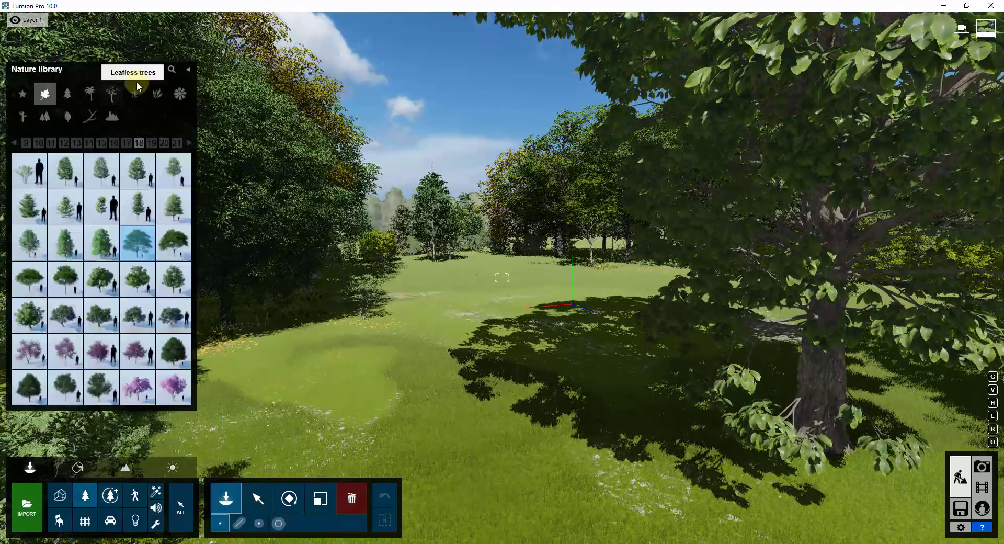
pyautogui.click(170, 72)
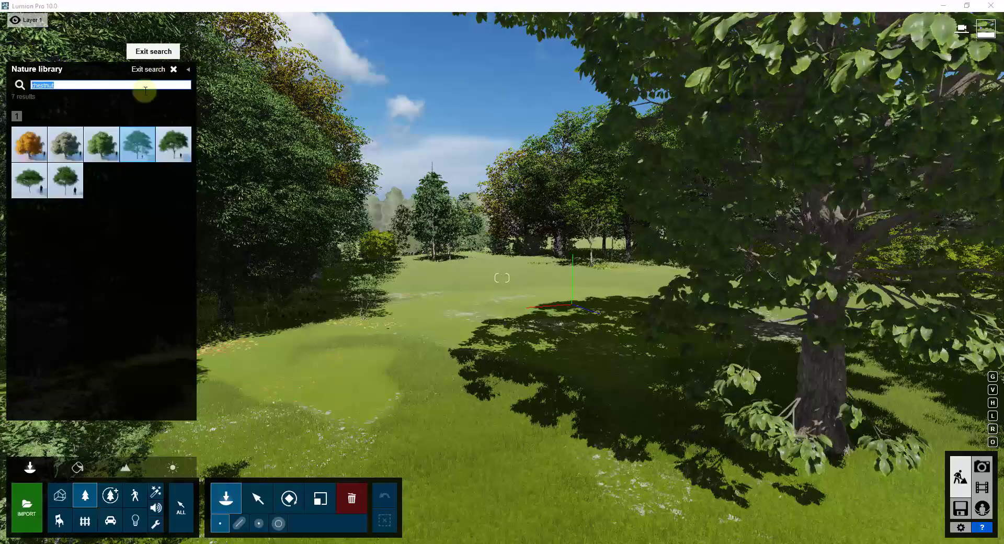
pyautogui.click(135, 147)
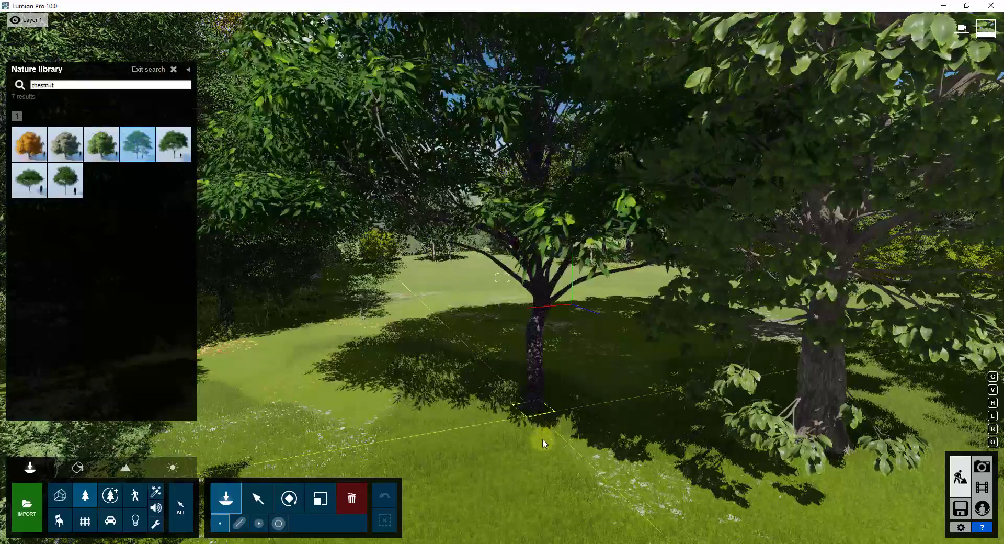
pyautogui.moveTo(428, 460); pyautogui.dragTo(384, 427, button='right')
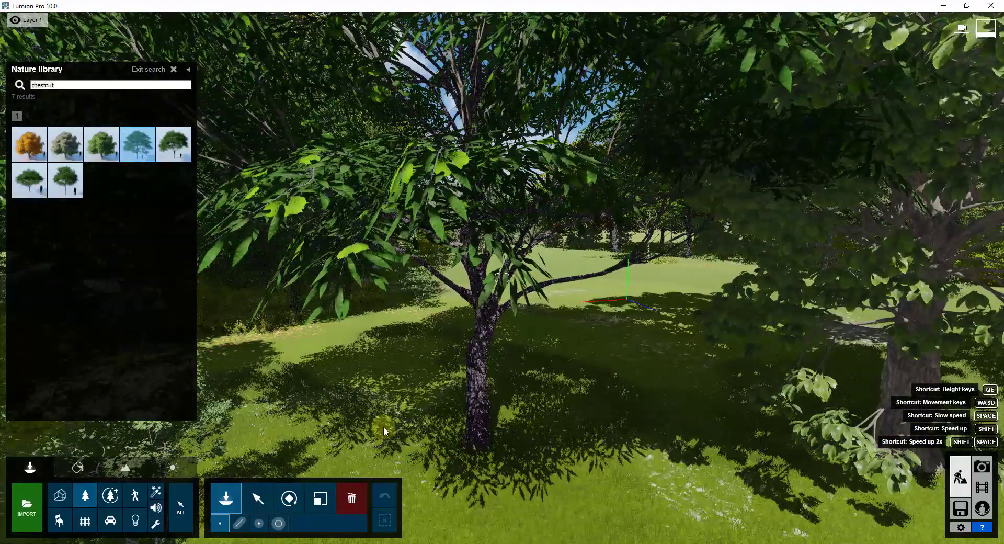
pyautogui.press('d')
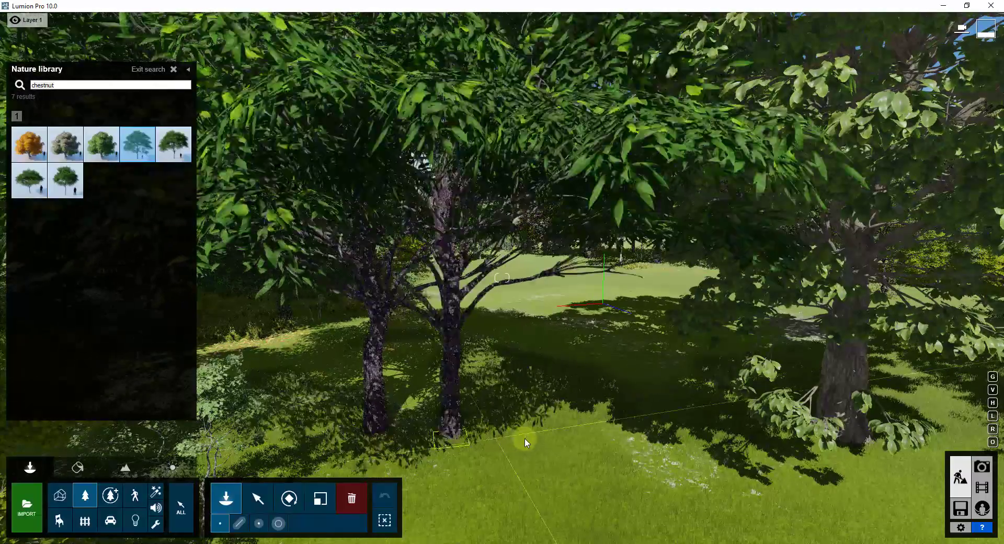
pyautogui.press('w')
pyautogui.press('s')
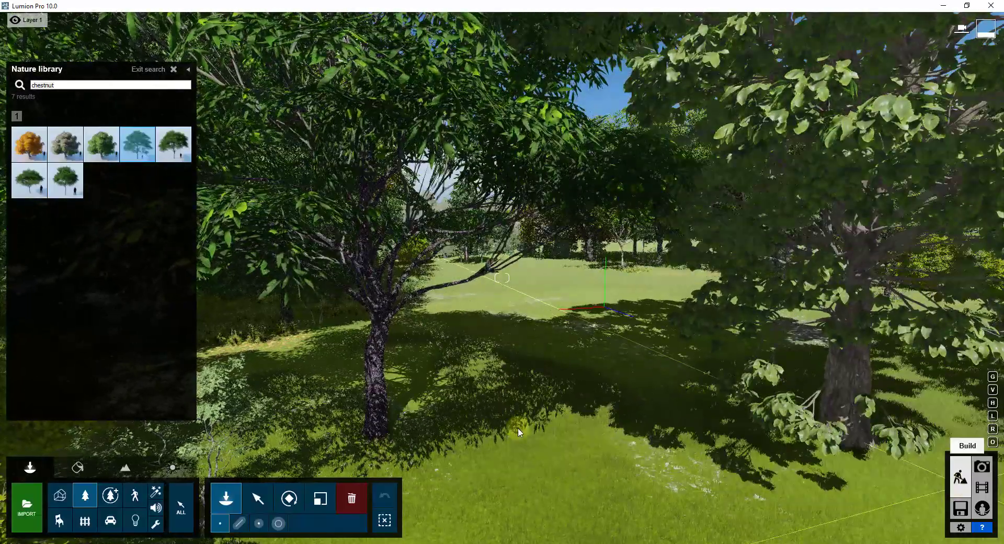
pyautogui.press('Escape')
# - Frame the standard chestnut and the fine-detail tree side by side in Photo mode and apply the Realistic style
pyautogui.press('s')
pyautogui.moveTo(518, 428); pyautogui.dragTo(519, 421, button='right')
pyautogui.press('w')
pyautogui.press('w')
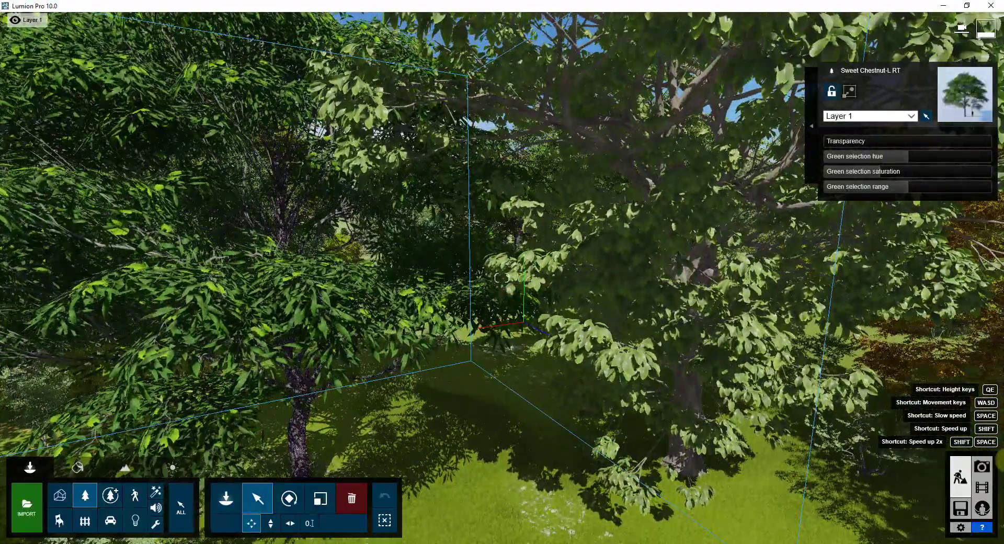
pyautogui.press('a')
pyautogui.moveTo(1002, 461); pyautogui.dragTo(999, 456, button='right')
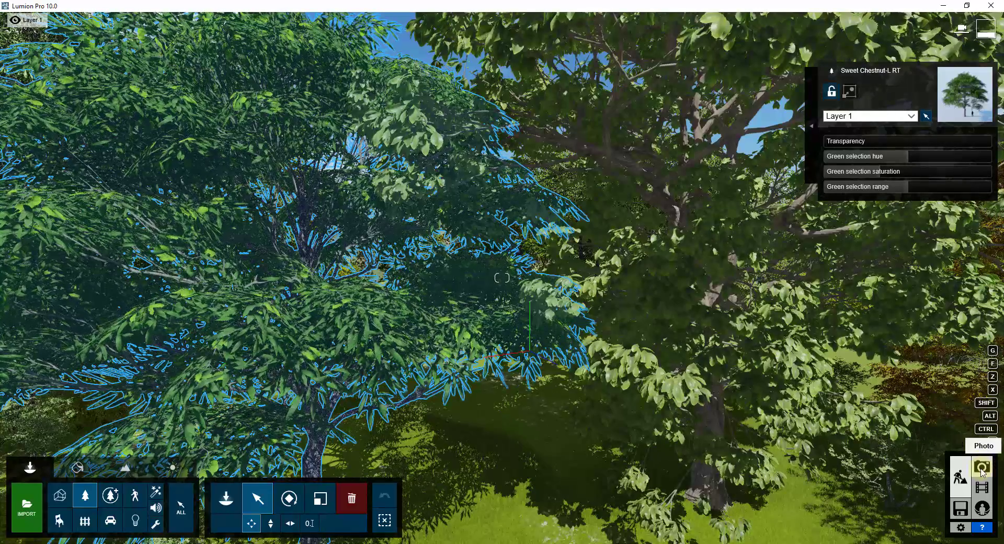
pyautogui.click(982, 469)
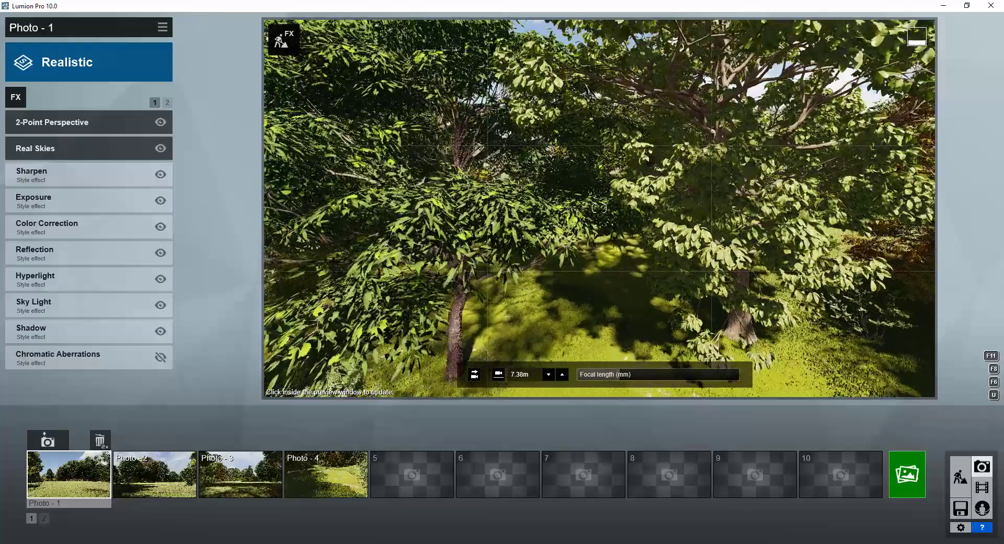
pyautogui.press('s')
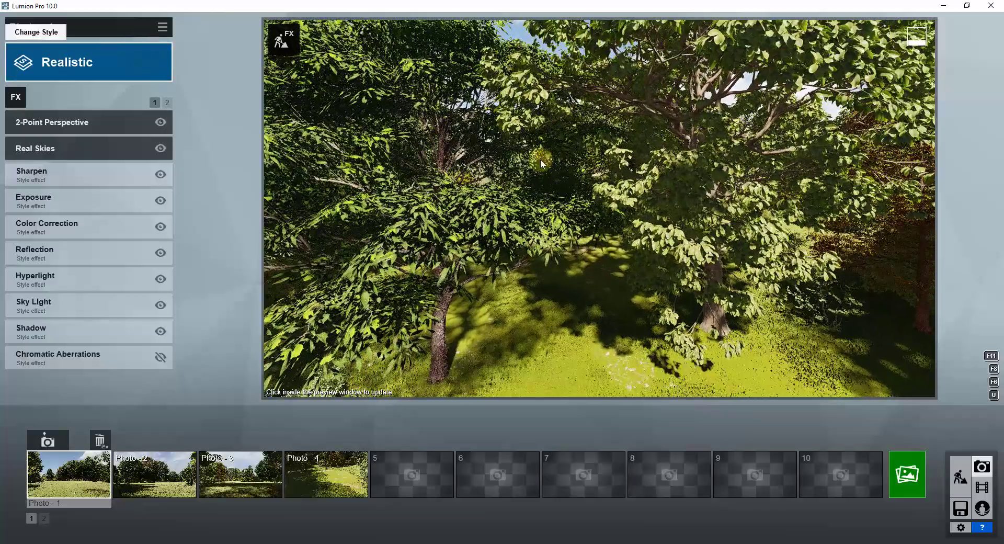
pyautogui.click(89, 62)
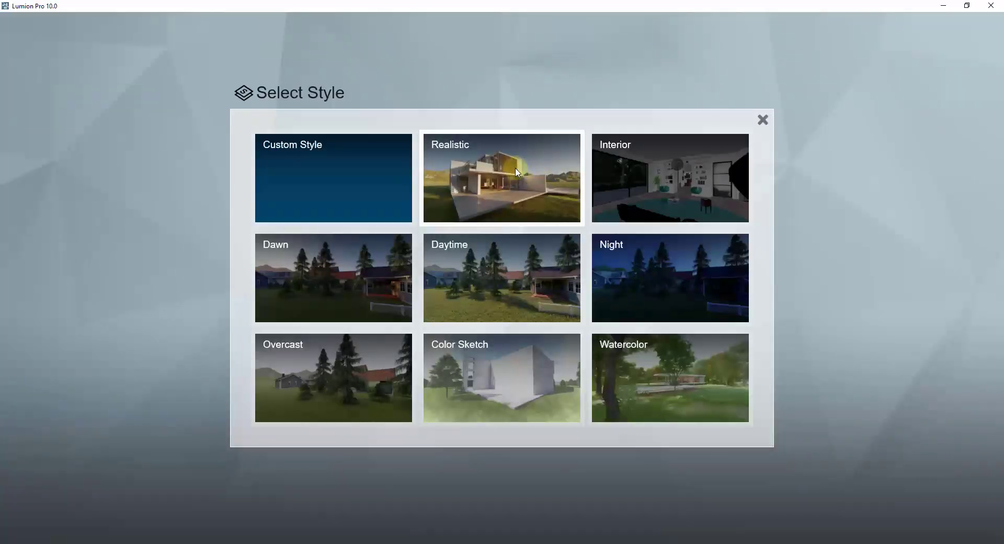
pyautogui.click(516, 172)
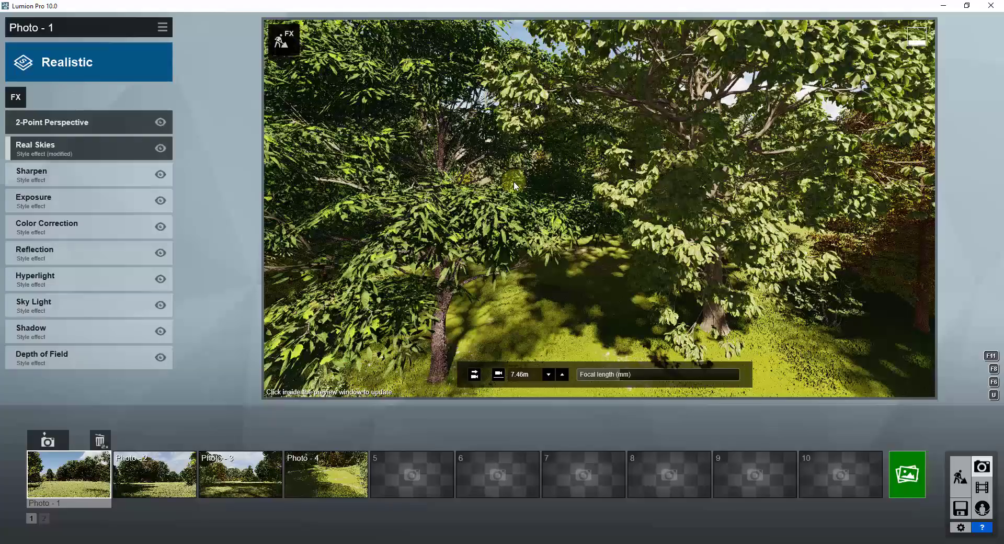
# - Set the photo's focal length to 25.2 mm and frame both tree crowns from a raised camera position
pyautogui.moveTo(600, 208); pyautogui.dragTo(600, 207, button='right')
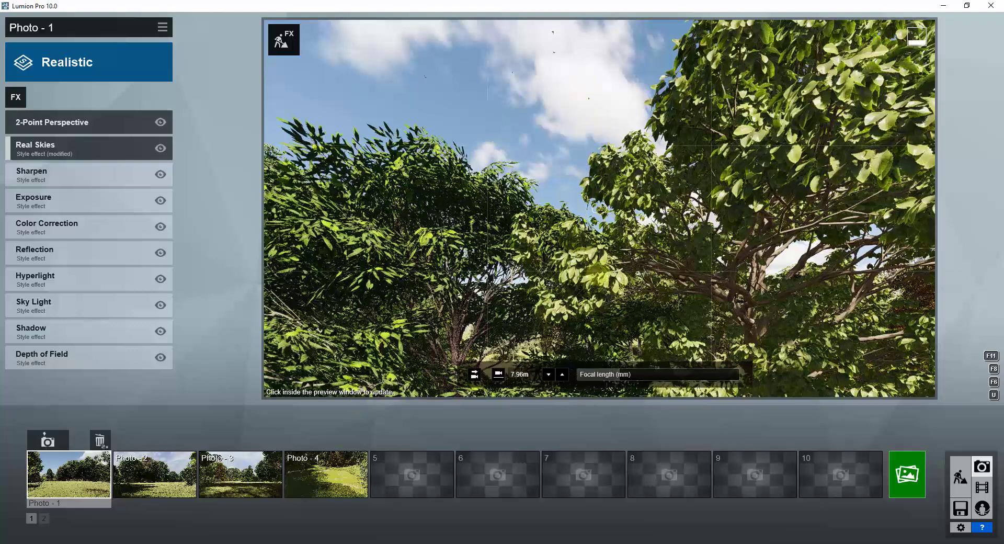
pyautogui.moveTo(626, 376); pyautogui.dragTo(639, 378)
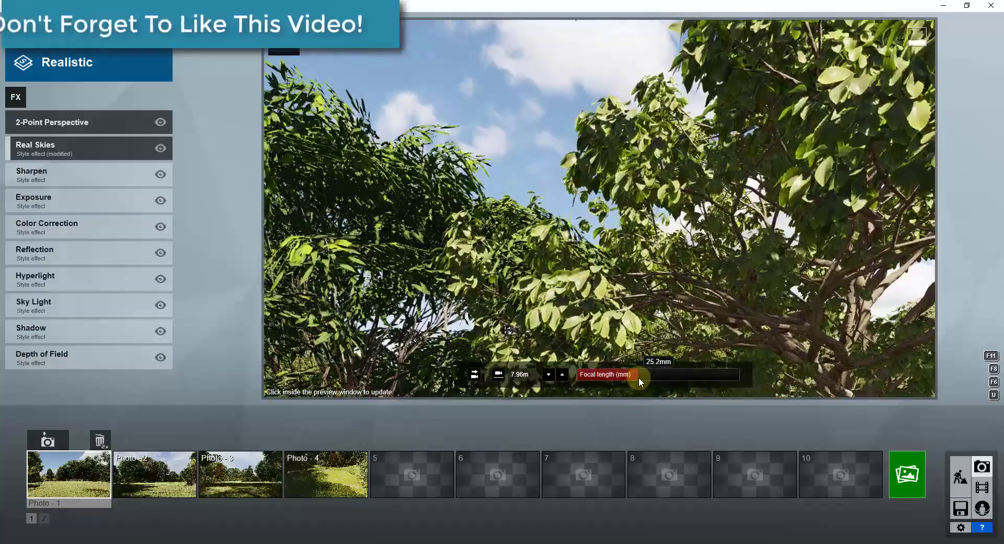
pyautogui.moveTo(628, 230); pyautogui.dragTo(600, 209, button='right')
pyautogui.press('q')
pyautogui.moveTo(612, 128); pyautogui.dragTo(609, 126, button='right')
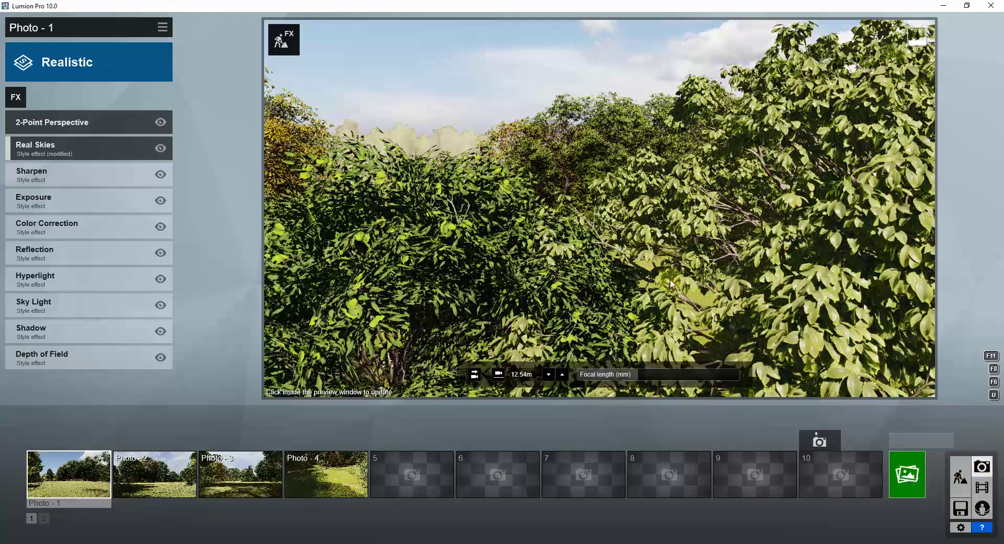
# - Update the photo preview and render the current shot at Desktop resolution, 1920x1080
pyautogui.click(619, 213)
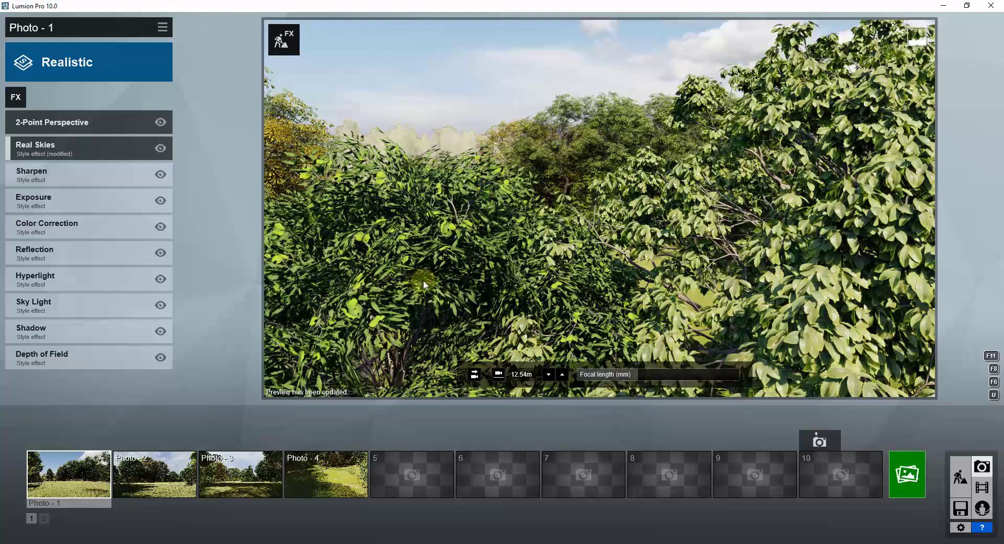
pyautogui.click(908, 474)
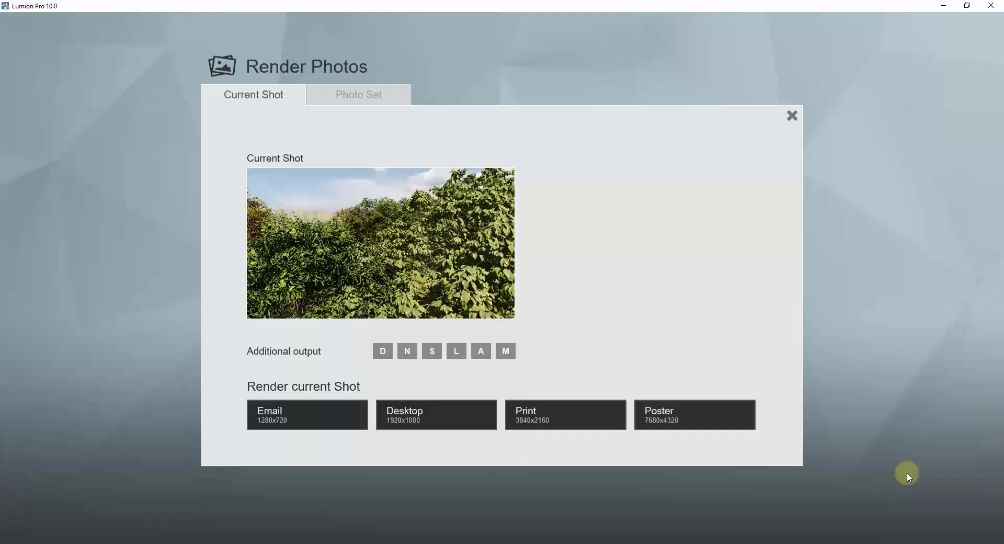
pyautogui.click(426, 415)
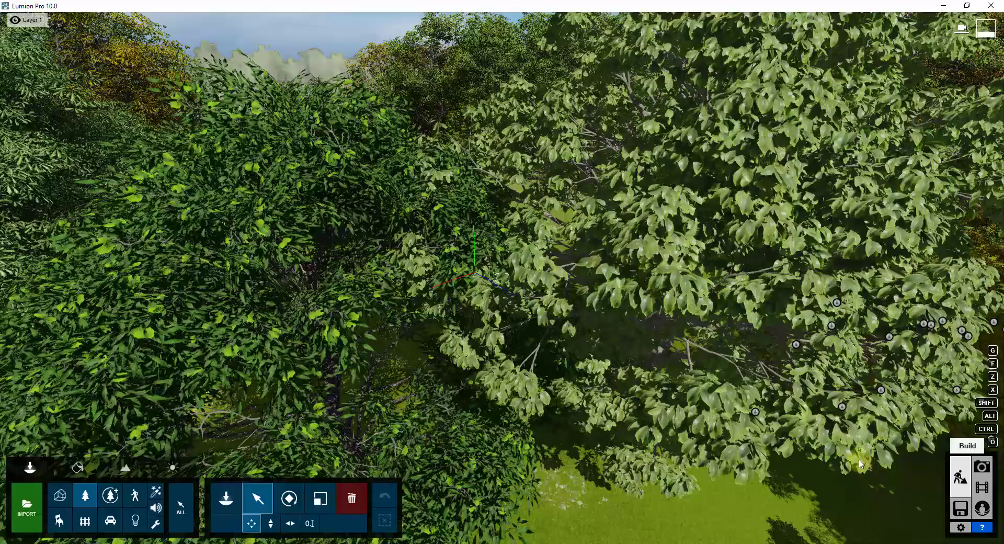
# - Open the Villa Van Manen example project
pyautogui.click(960, 507)
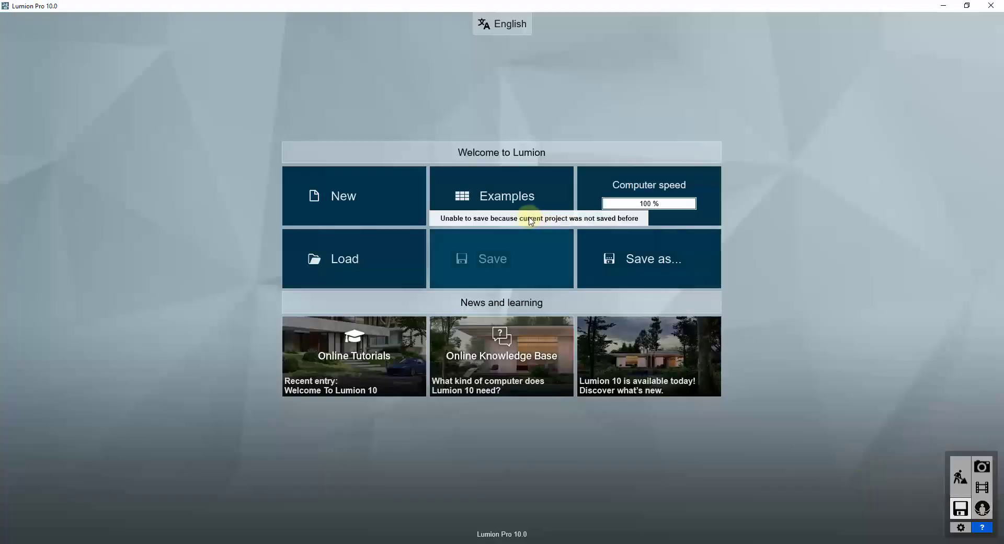
pyautogui.click(478, 196)
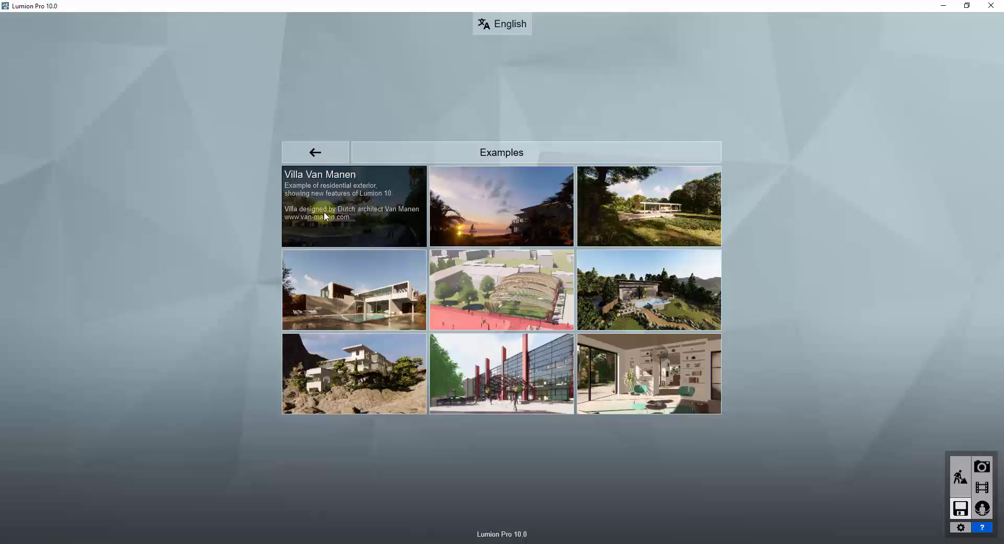
pyautogui.click(419, 230)
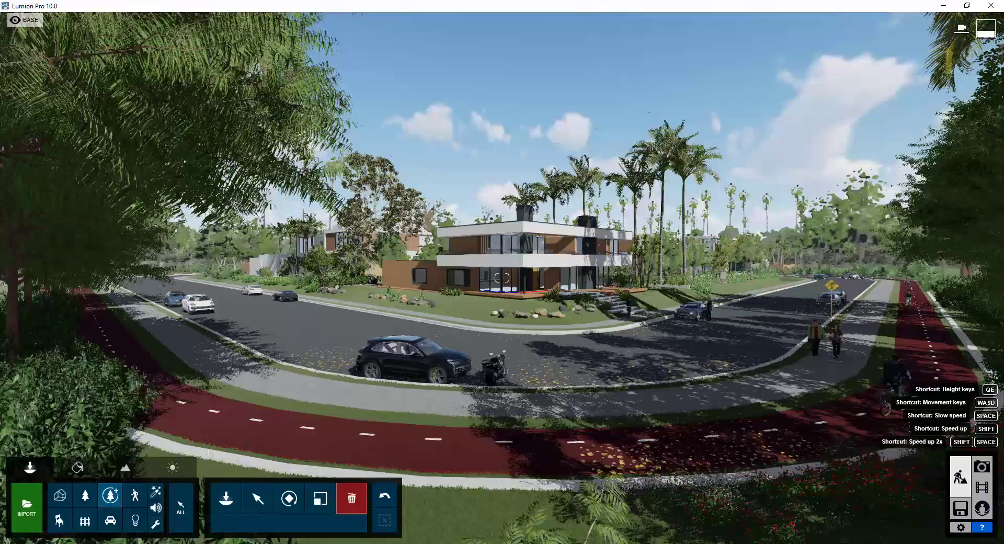
# - Examine the villa's front facade, corner terrace and surrounding planting from the front lawn
pyautogui.press('w')
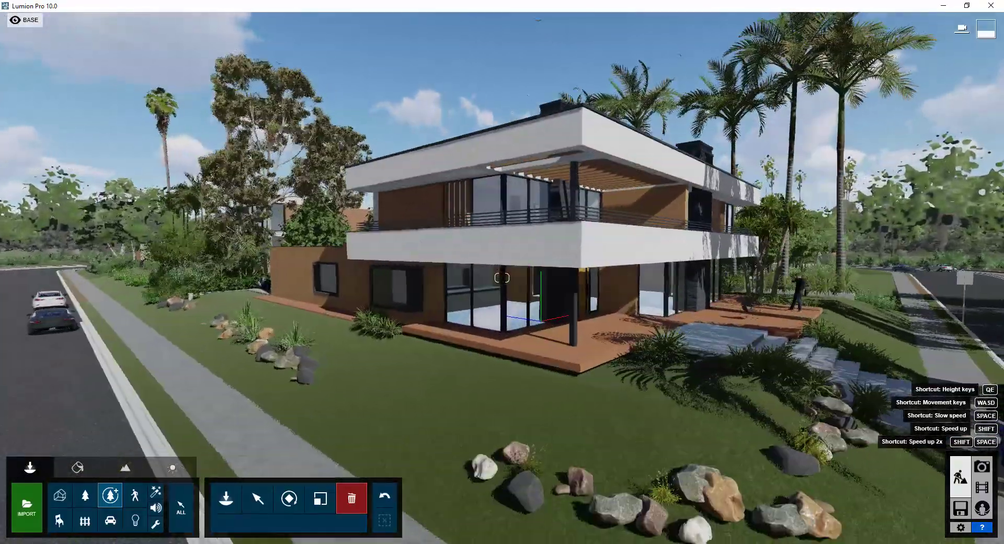
pyautogui.press('w')
pyautogui.press('a')
pyautogui.moveTo(502, 278)
pyautogui.mouseDown(button='right')
pyautogui.moveTo(659, 277)
pyautogui.moveTo(450, 278)
pyautogui.moveTo(503, 276)
pyautogui.moveTo(510, 263)
pyautogui.mouseUp(button='right')
pyautogui.press('s')
pyautogui.press('d')
pyautogui.press('w')
pyautogui.press('e')
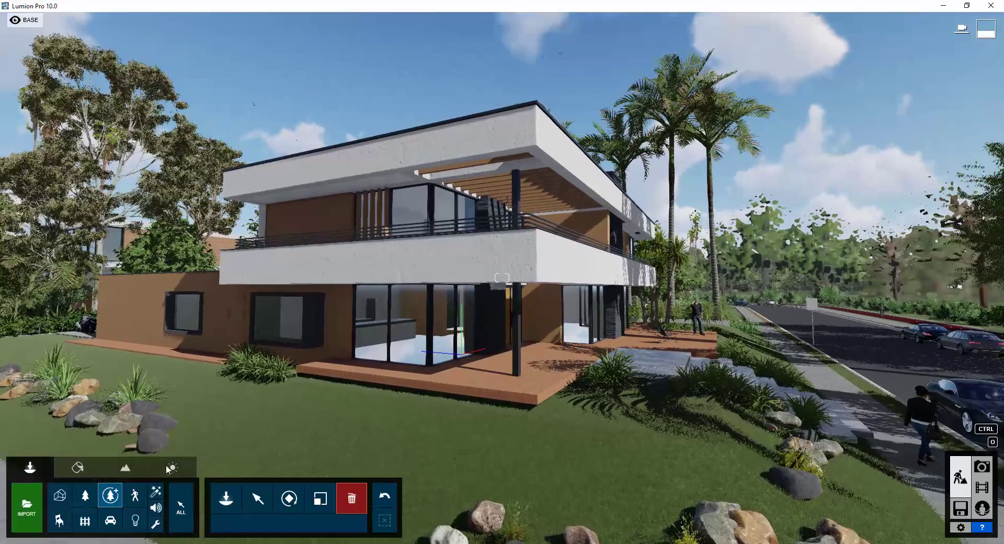
# - Place one sydney blue gum 002 from the Fine-detail Nature library on the lawn in front of the villa
pyautogui.click(226, 498)
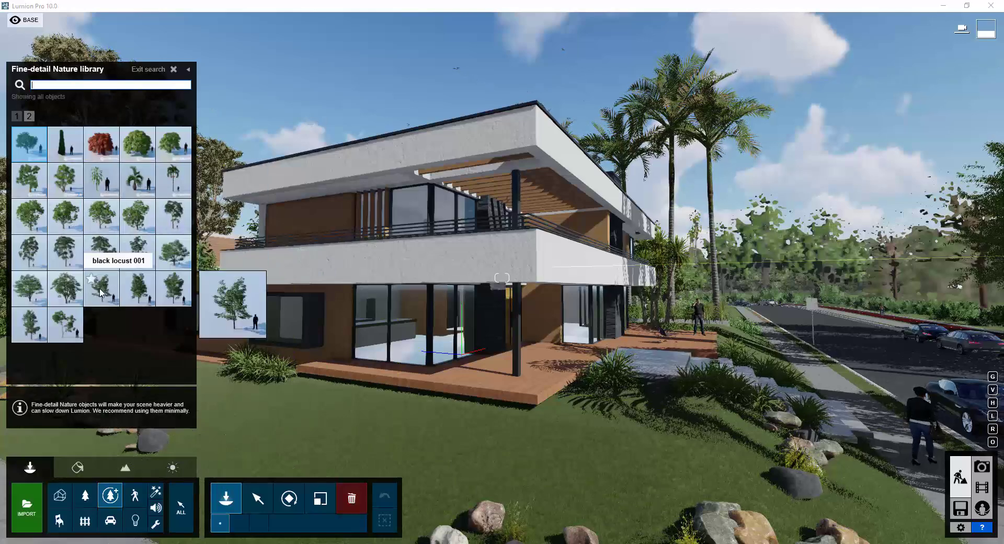
pyautogui.click(16, 117)
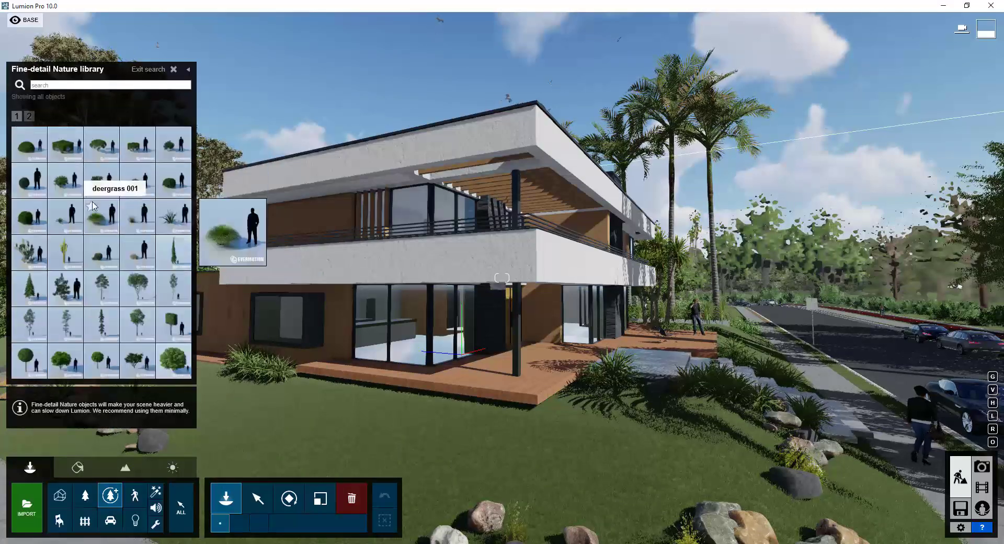
pyautogui.click(66, 362)
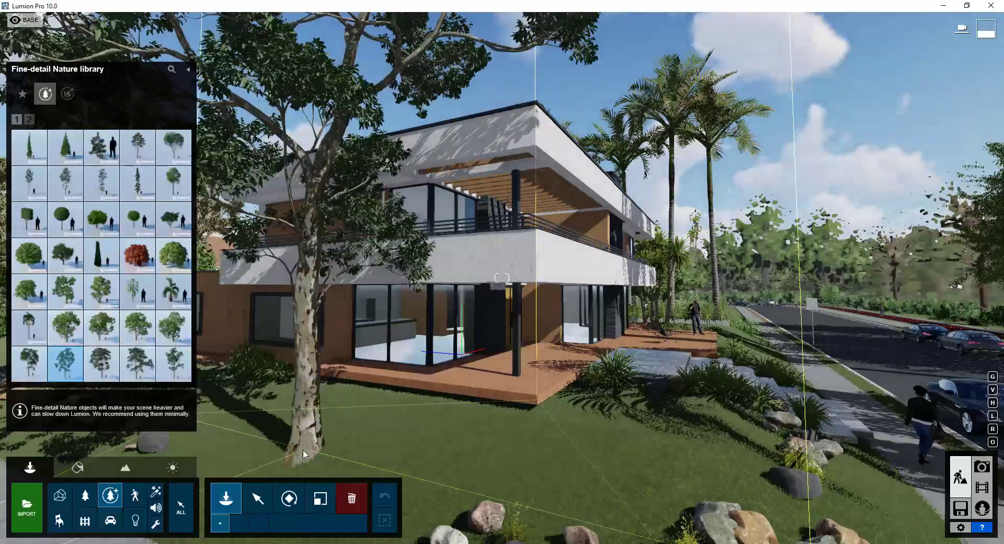
pyautogui.click(304, 450)
pyautogui.press('s')
pyautogui.press('a')
pyautogui.moveTo(304, 451); pyautogui.dragTo(346, 430, button='right')
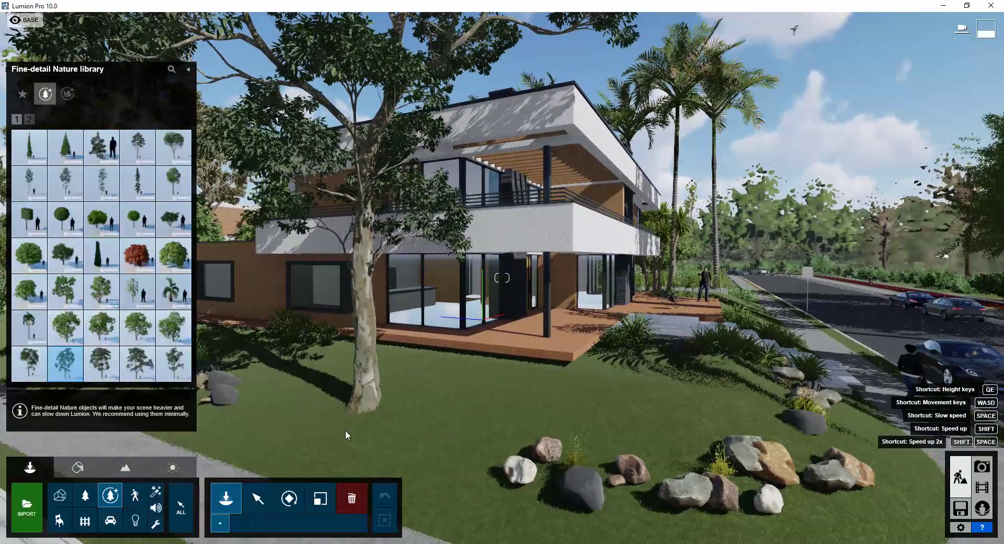
pyautogui.click(344, 431)
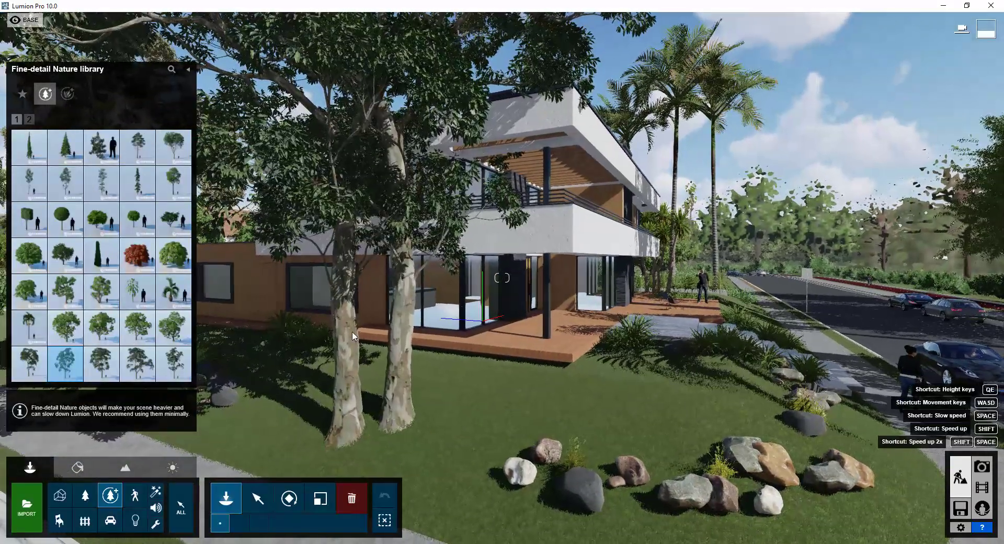
pyautogui.press('Escape')
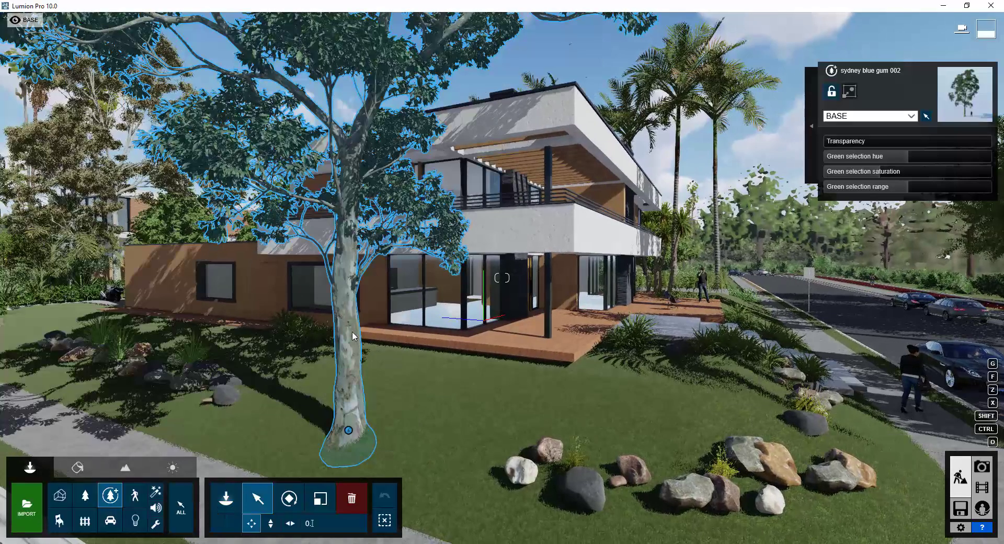
# - Search the standard Nature library for blue and place a Blue Gum-S RT beside the sidewalk near the villa's palms
pyautogui.press('d')
pyautogui.moveTo(459, 330); pyautogui.dragTo(312, 523, button='right')
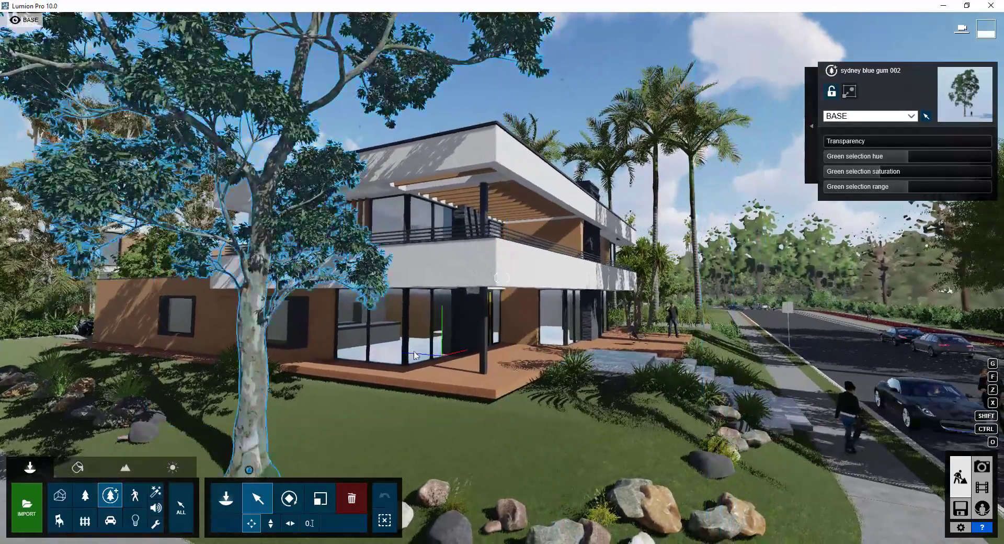
pyautogui.press('d')
pyautogui.moveTo(502, 278); pyautogui.dragTo(511, 288, button='right')
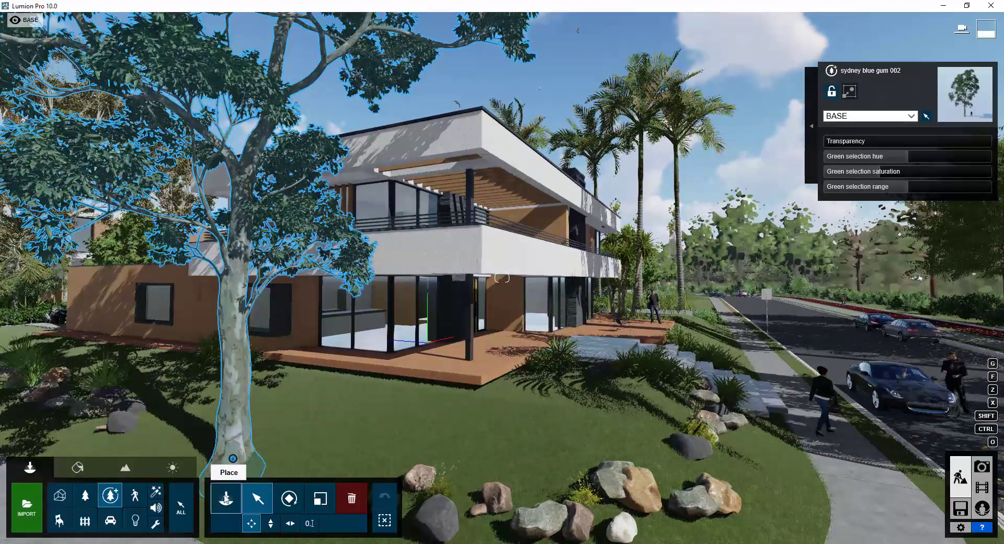
pyautogui.click(226, 499)
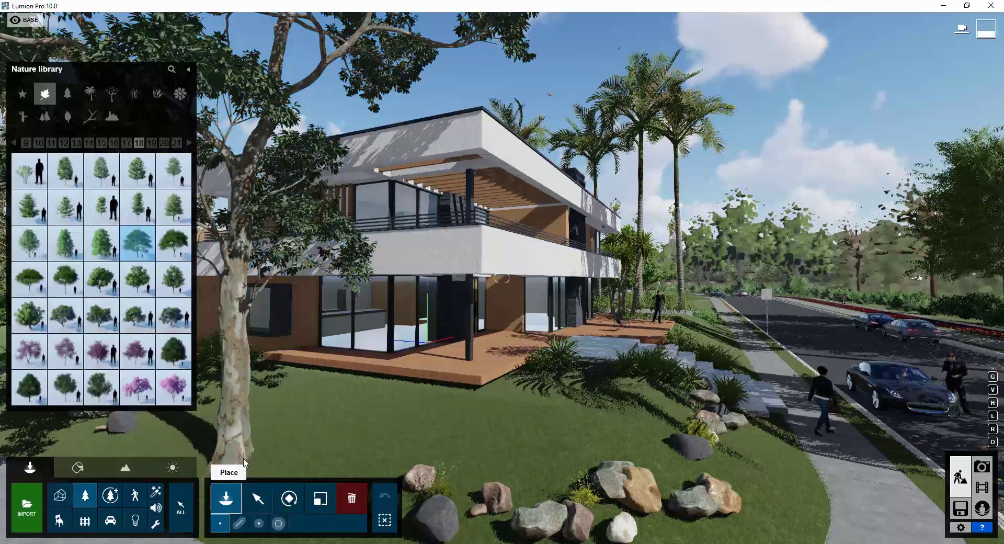
pyautogui.click(173, 70)
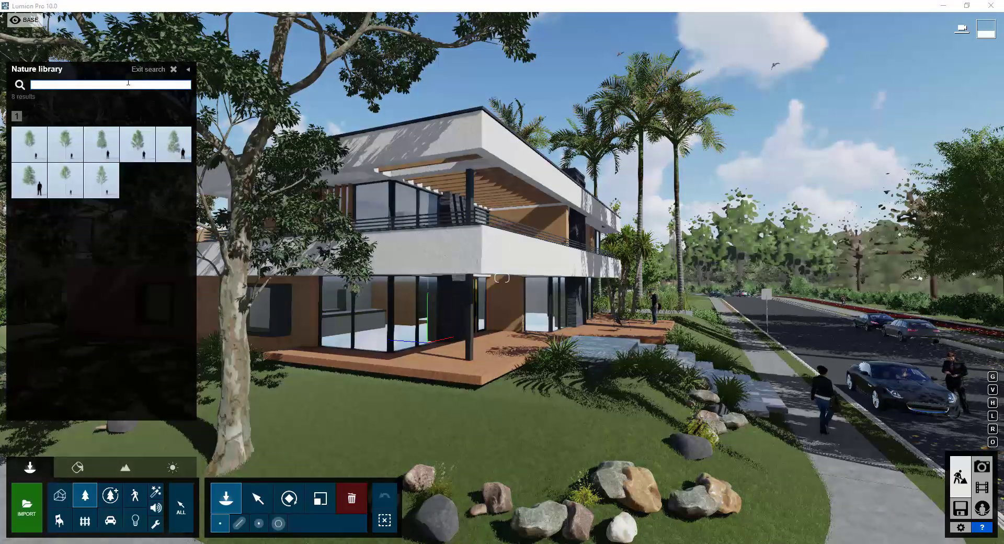
pyautogui.write('blue')
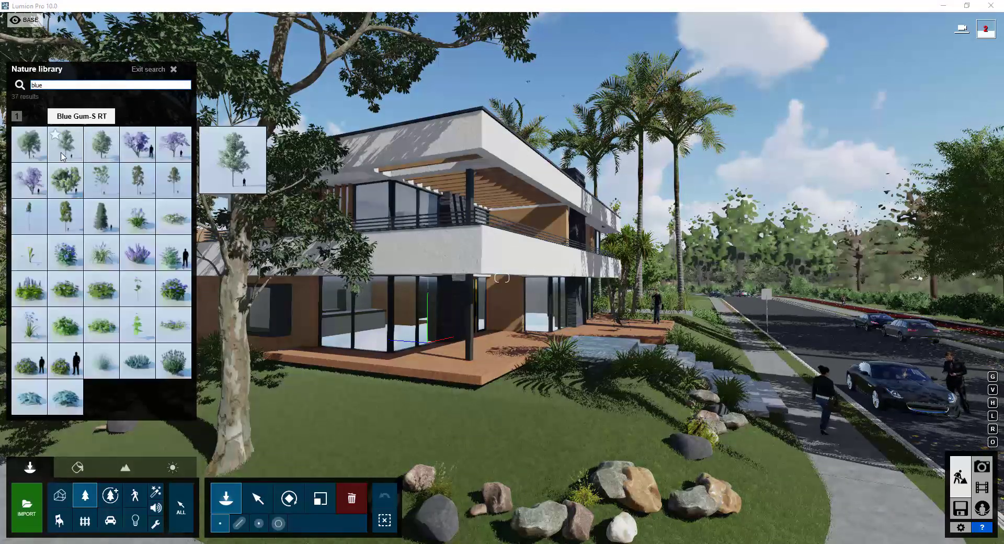
pyautogui.click(703, 303)
pyautogui.click(701, 325)
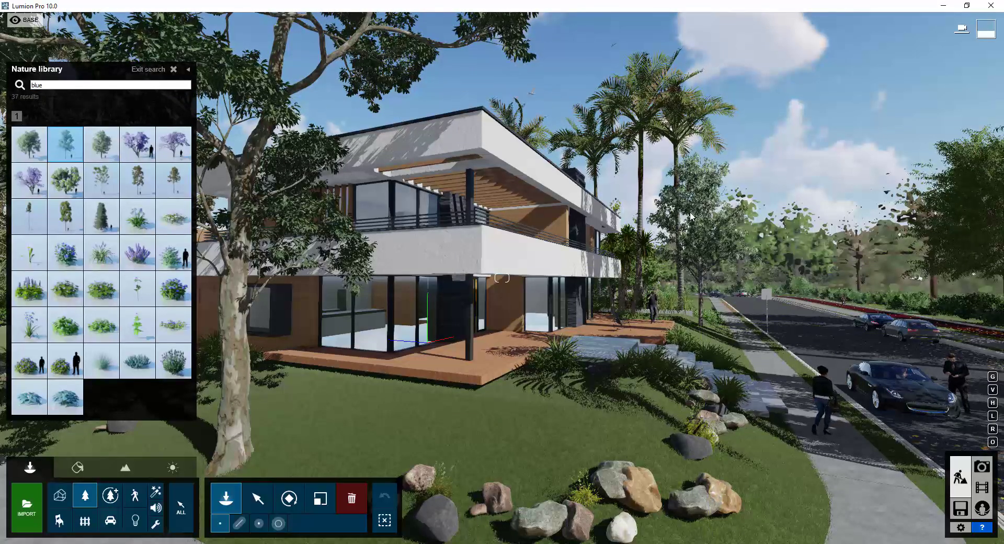
# - Frame the villa in Photo mode with the fine-detail gum in the foreground and update the preview
pyautogui.press('w')
pyautogui.moveTo(362, 203); pyautogui.dragTo(400, 275, button='right')
pyautogui.press('q')
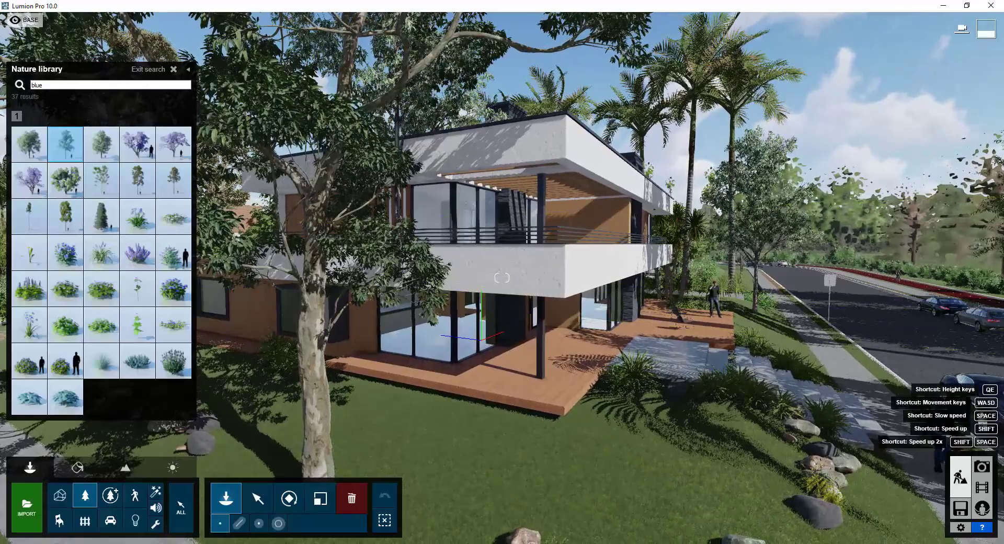
pyautogui.click(617, 270)
pyautogui.press('a')
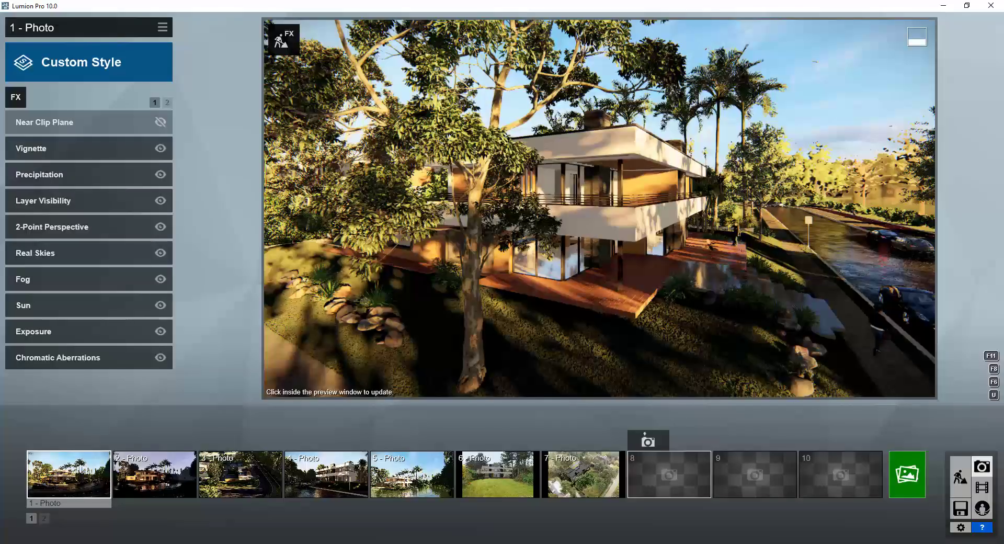
pyautogui.click(582, 290)
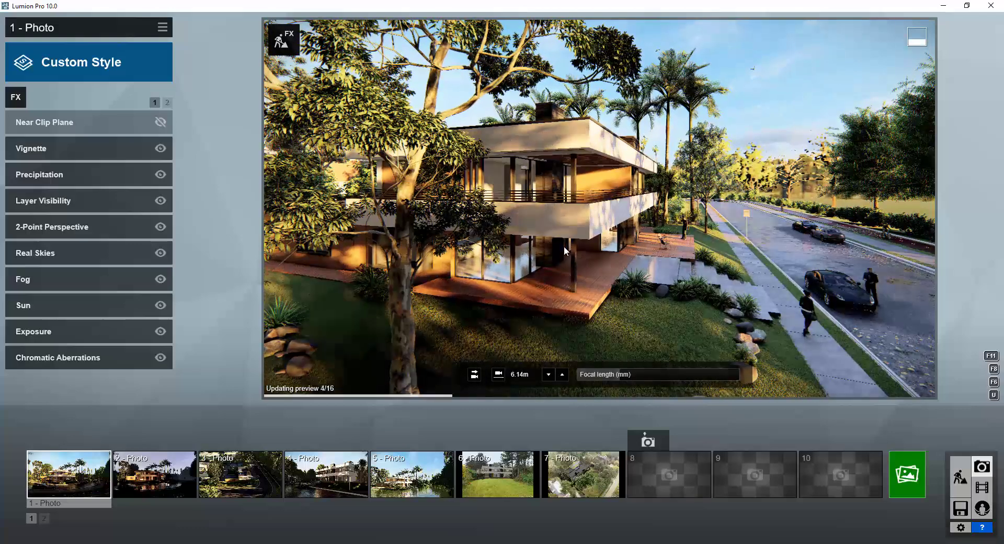